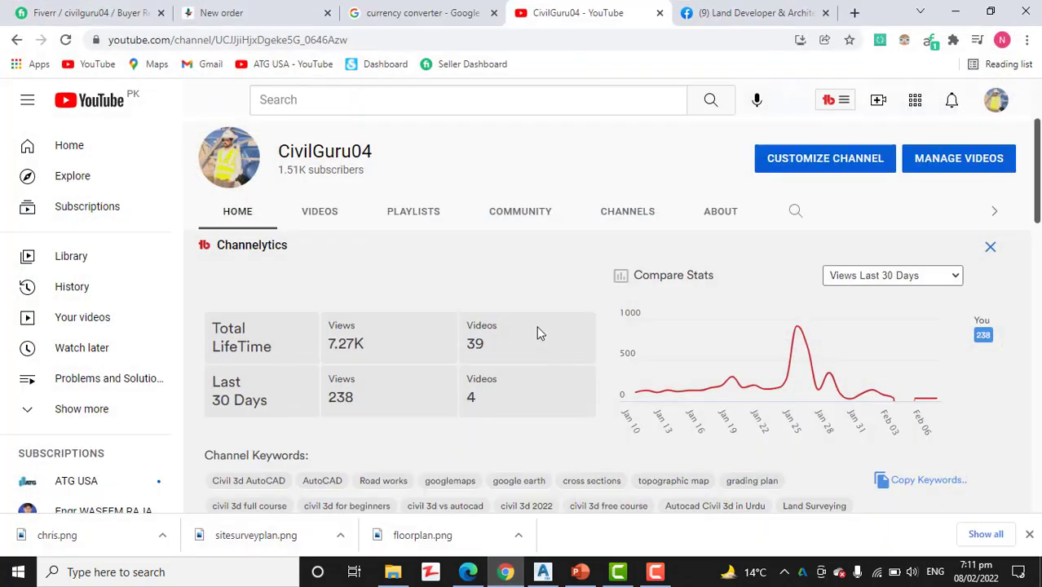
Bring up the Land Developer & Architect Designer Facebook page and scroll down through it
scroll(504, 380, "up", 2)
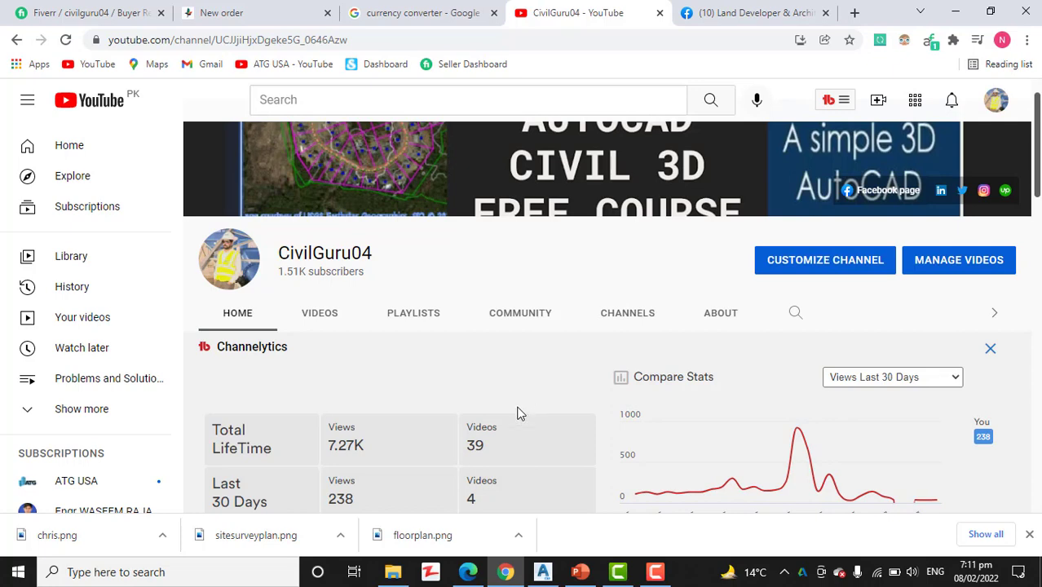
scroll(533, 406, "down", 2)
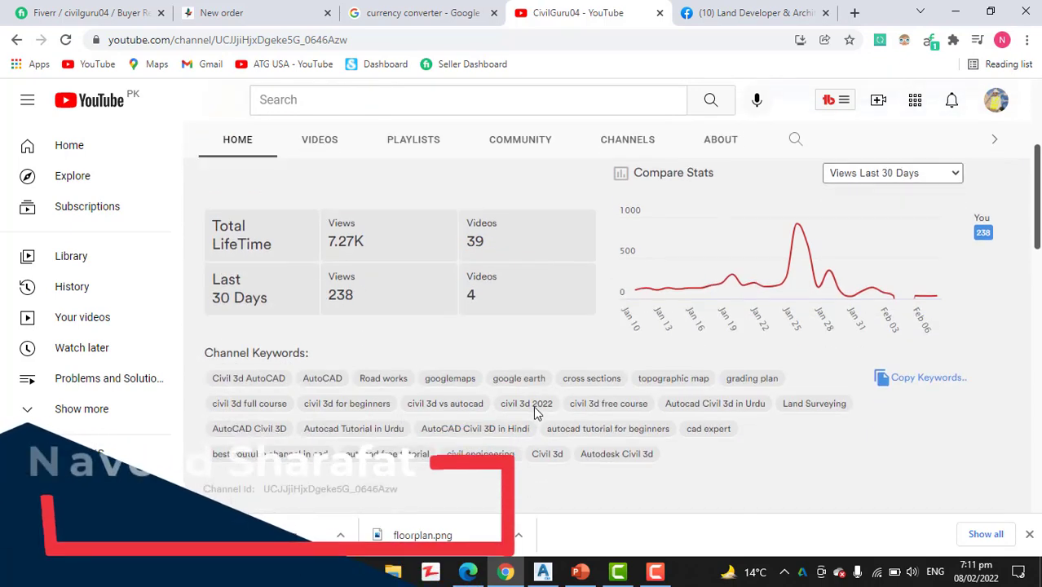
scroll(533, 406, "down", 2)
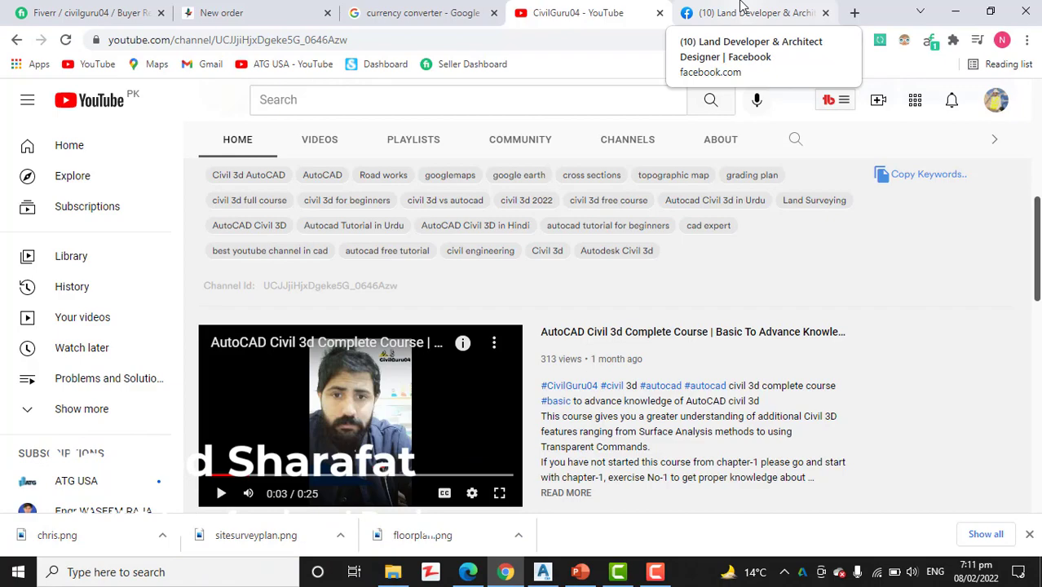
left_click(742, 10)
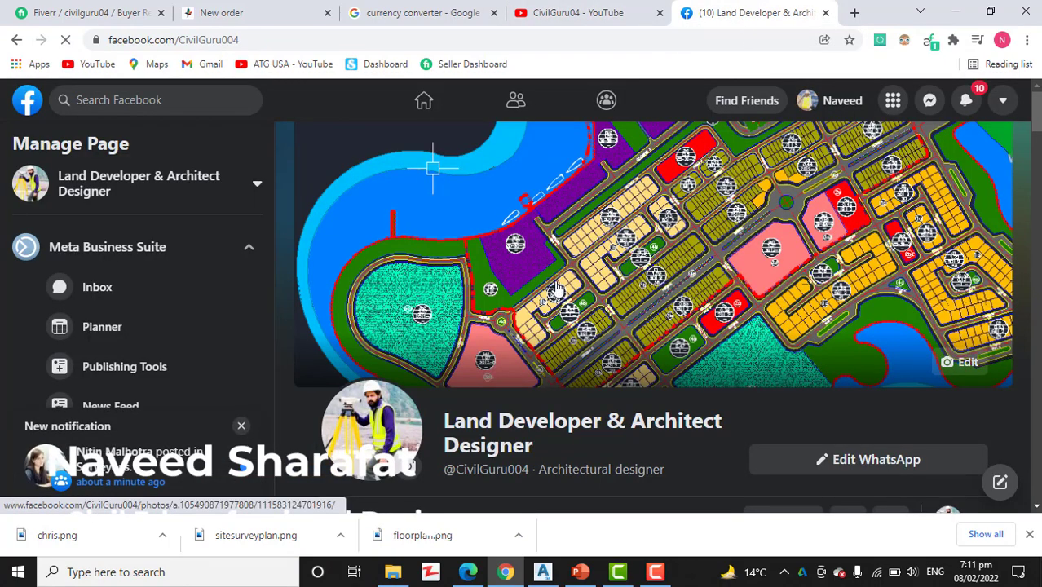
scroll(556, 296, "down", 2)
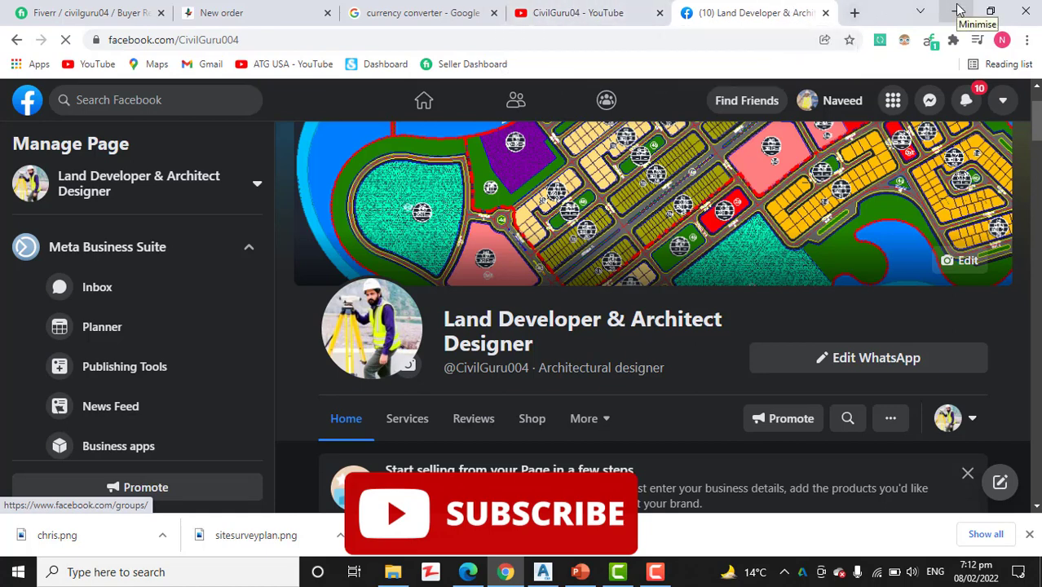
Minimize Chrome and refresh the desktop from its context menu
left_click(953, 11)
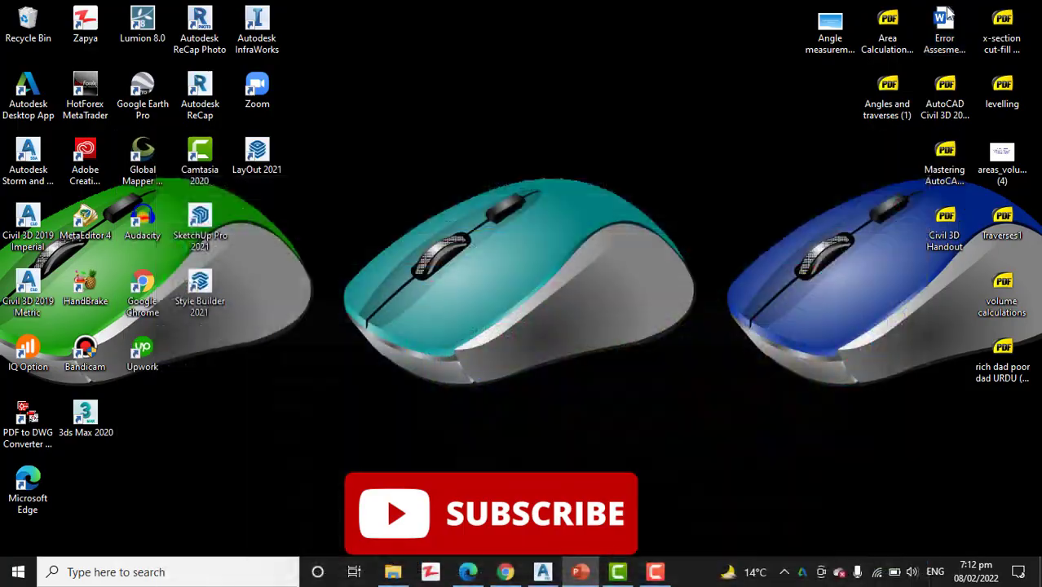
right_click(534, 192)
left_click(577, 242)
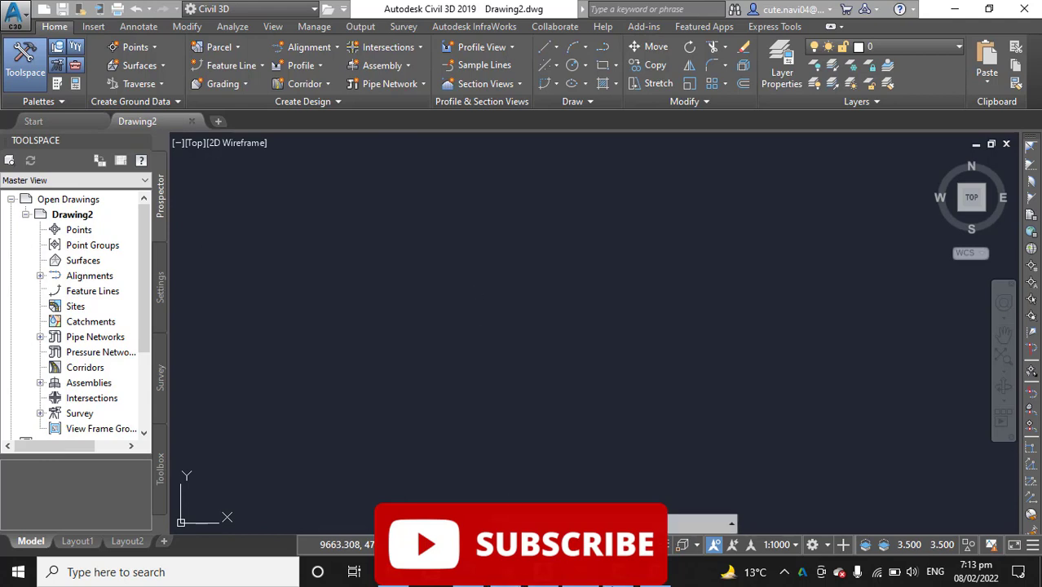
left_click(670, 572)
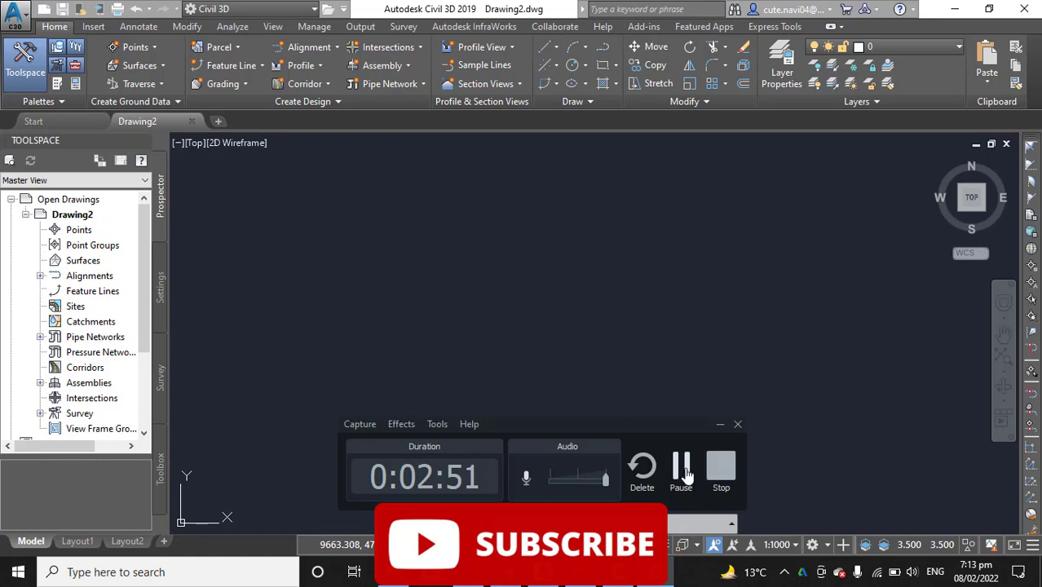
left_click(722, 476)
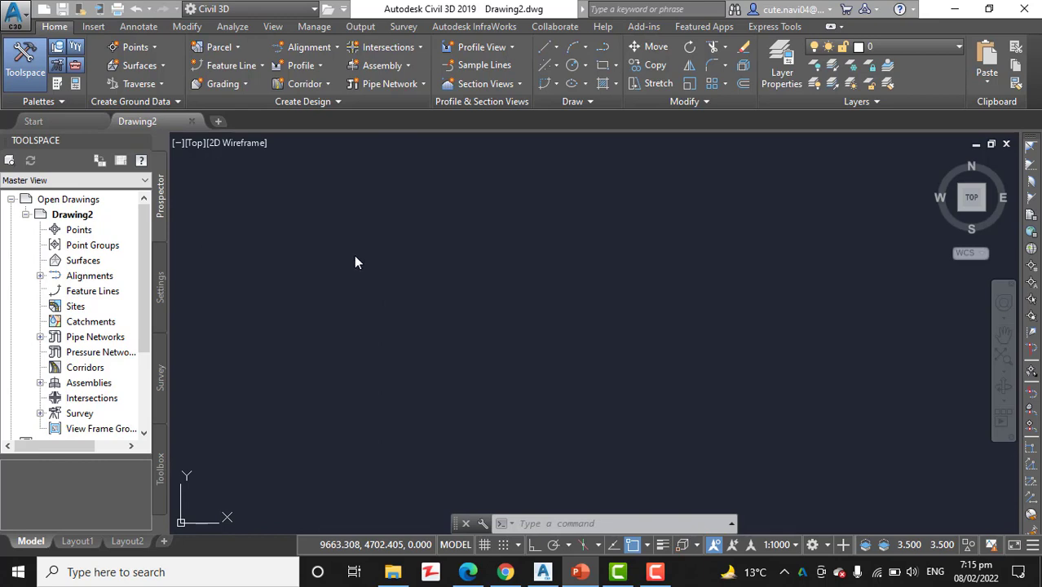
Open Slope Analysis.dwg through the Select File dialog
left_click(20, 22)
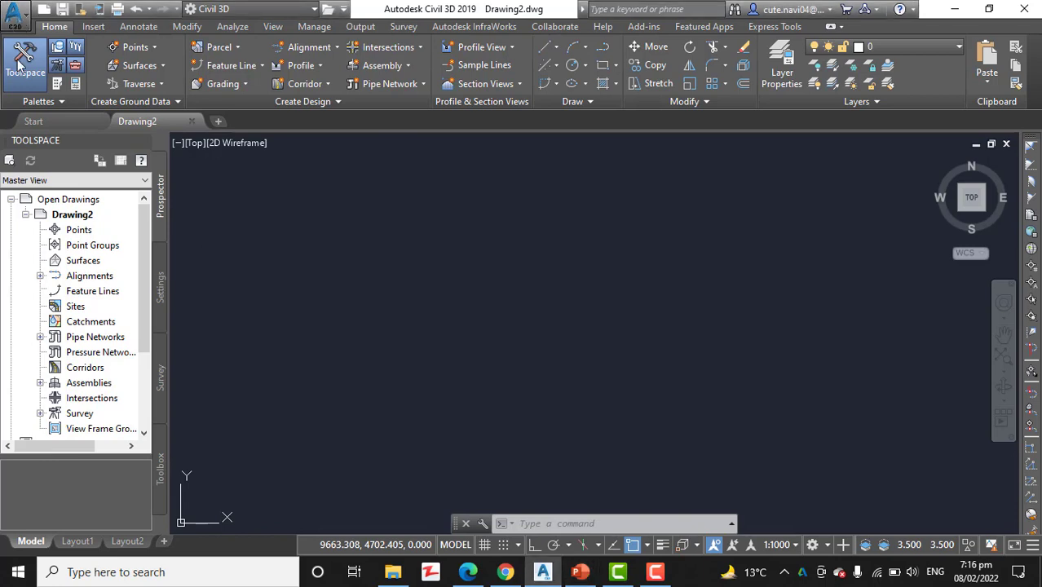
left_click(48, 126)
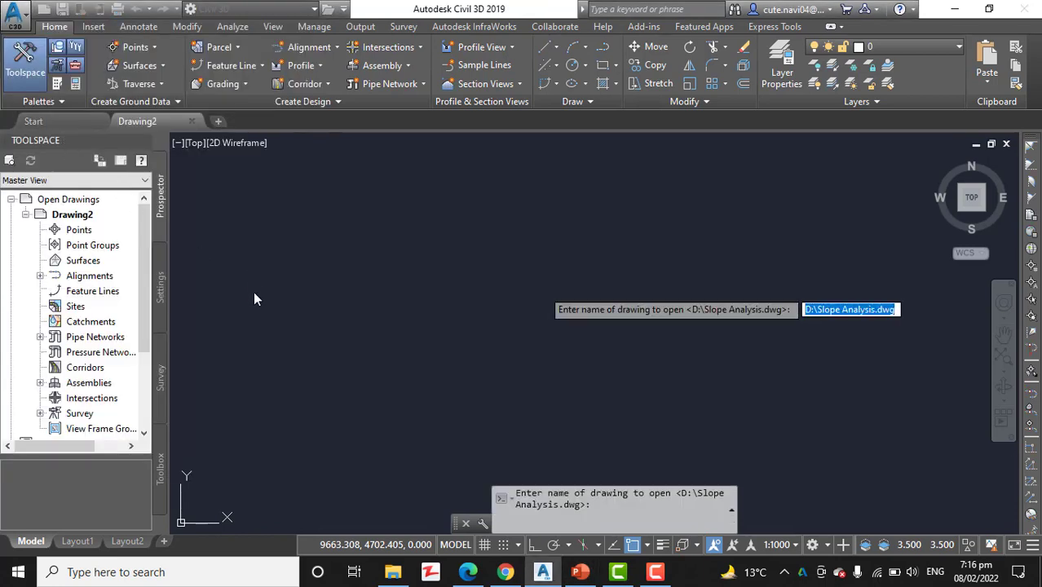
type("~")
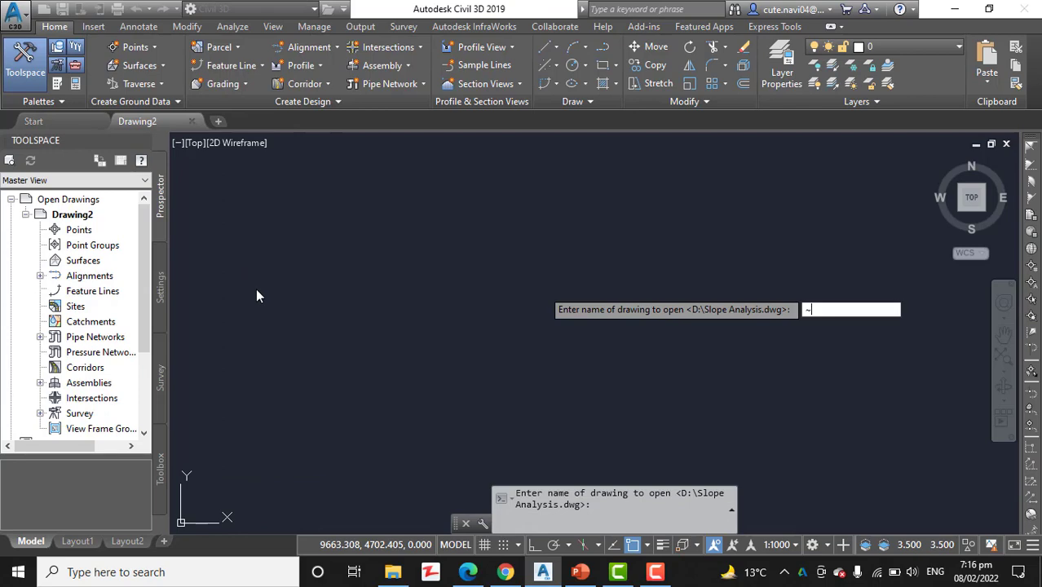
key("Return")
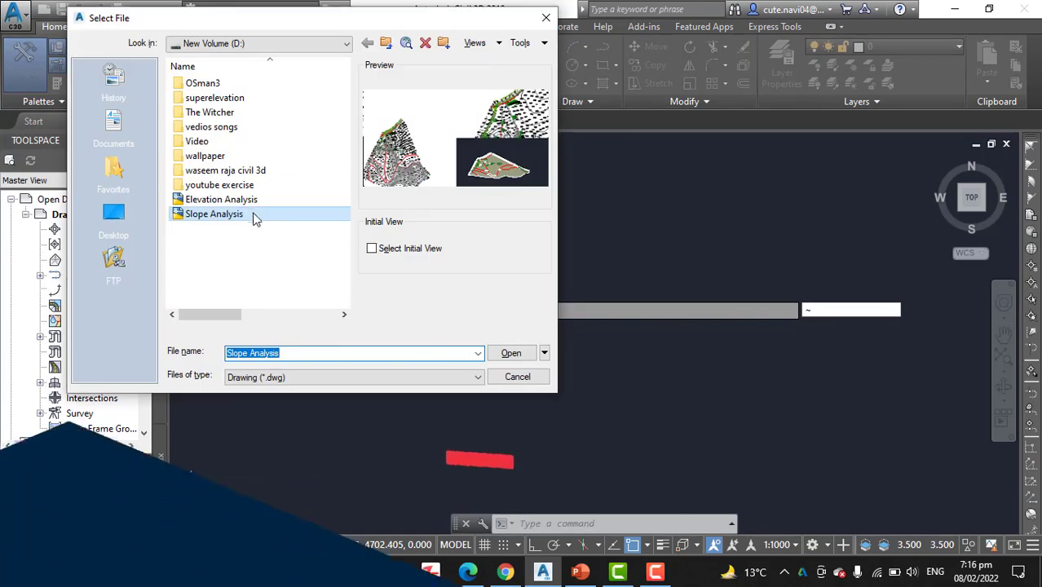
left_click(252, 216)
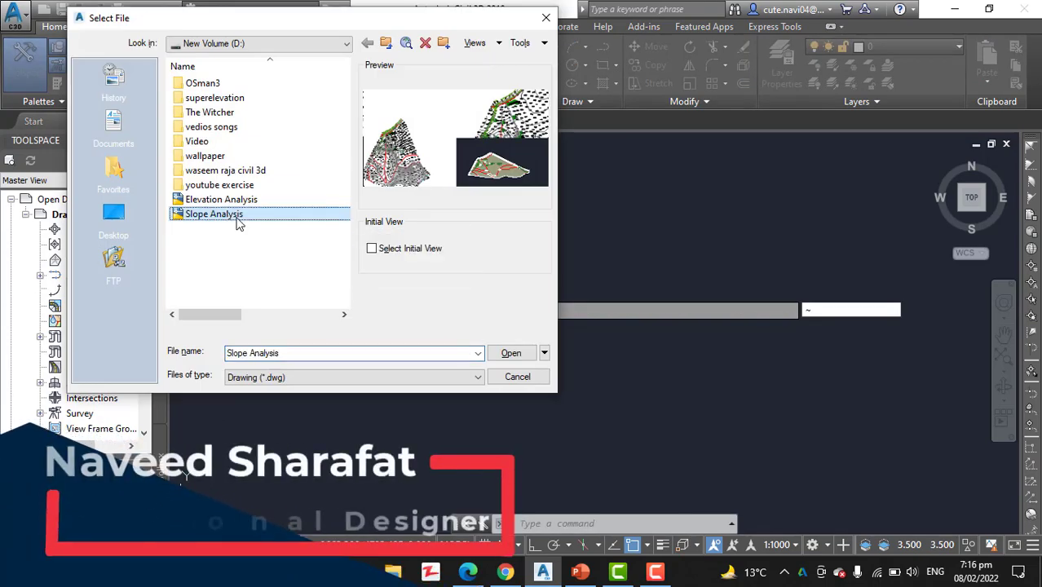
left_click(513, 356)
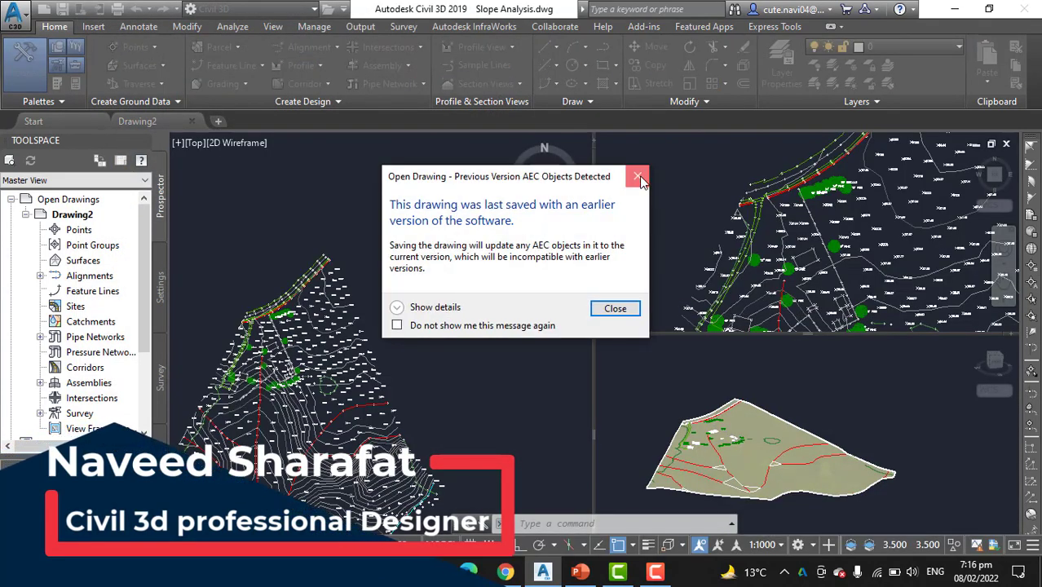
Dismiss the earlier-version notice, select the EG surface and bring up its Surface Properties
left_click(642, 181)
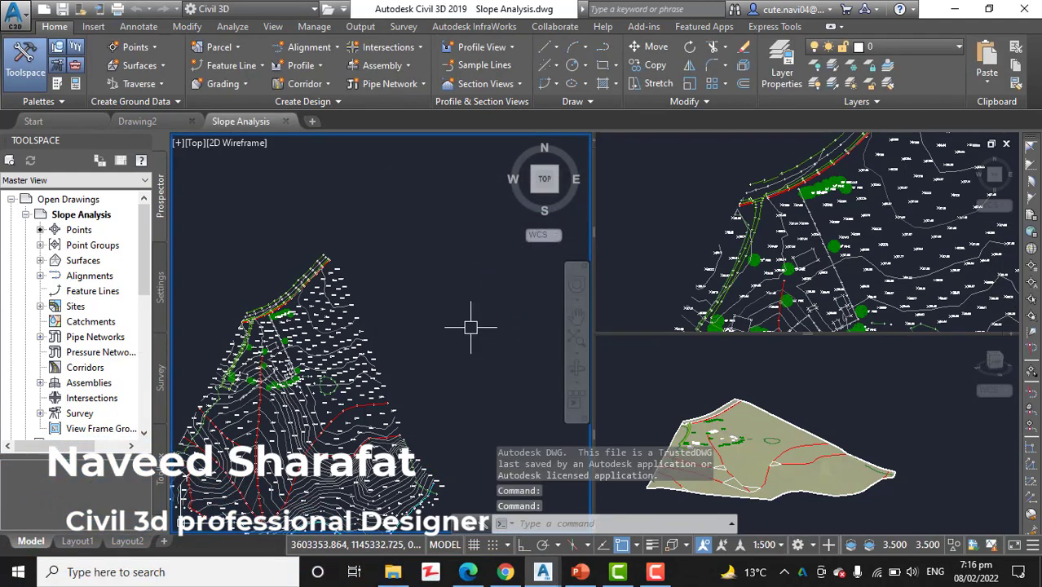
scroll(457, 314, "up", 2)
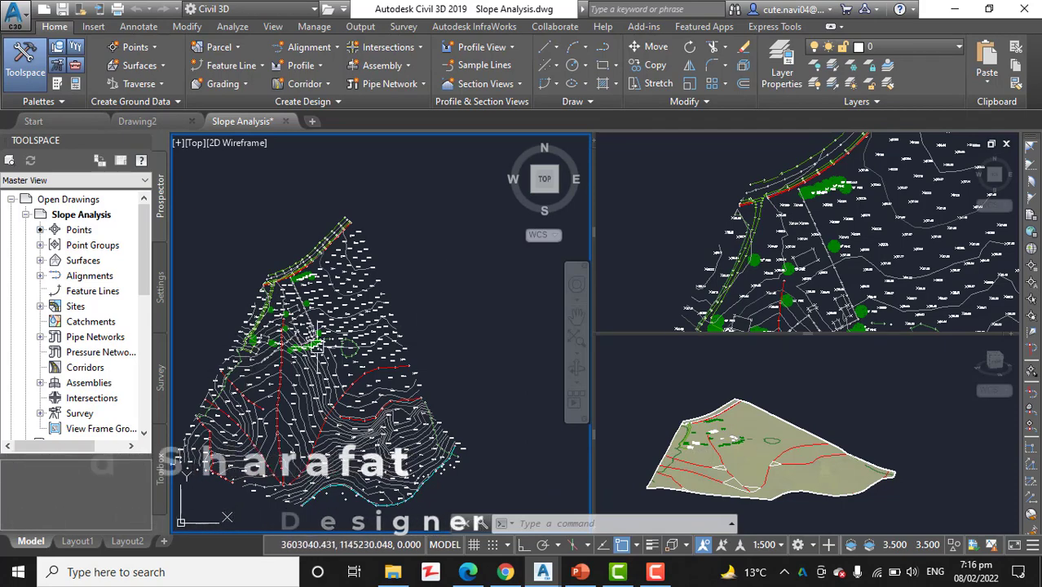
scroll(349, 309, "up", 5)
left_click(414, 212)
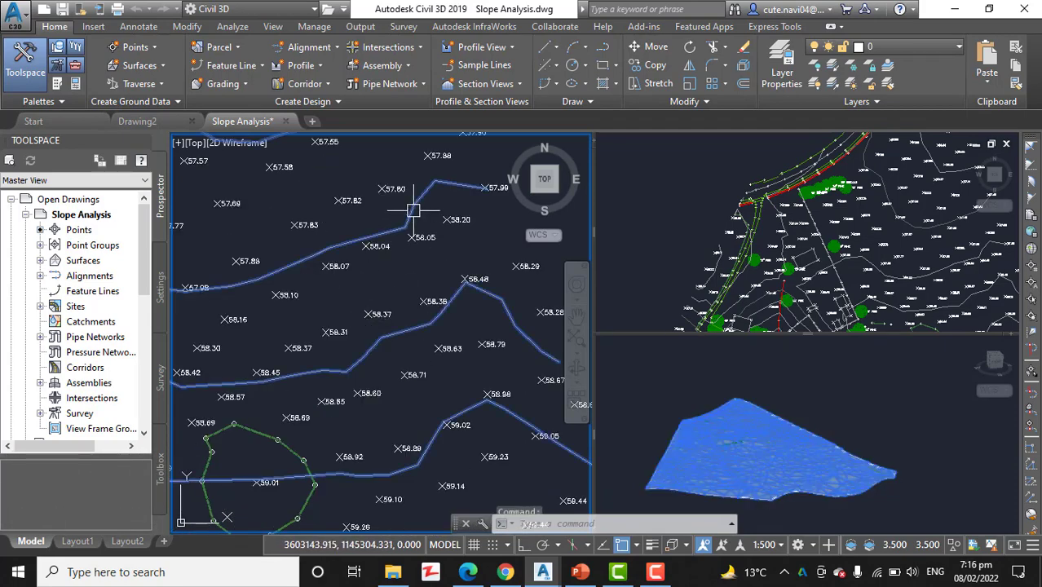
scroll(398, 308, "down", 4)
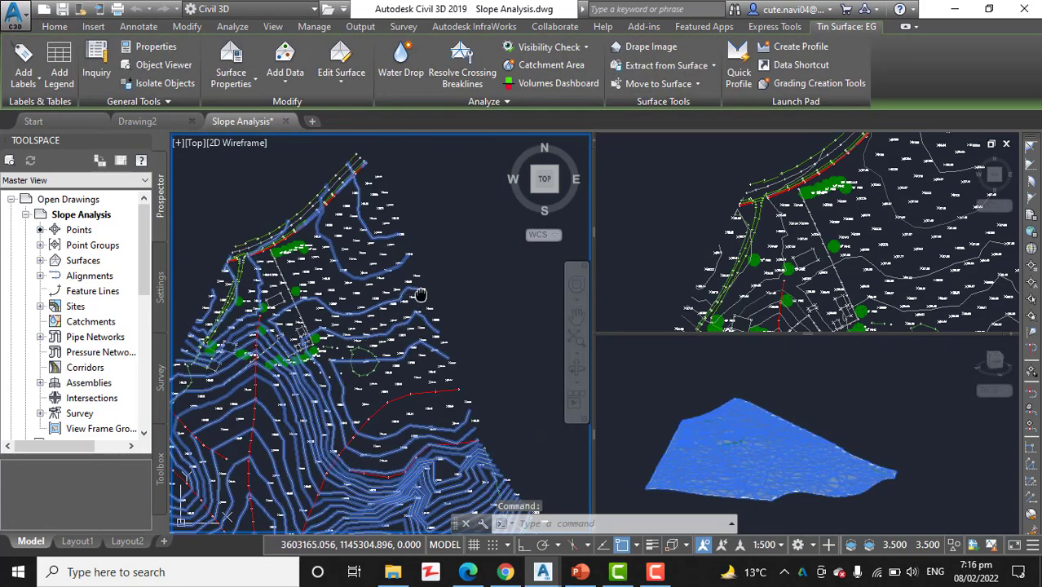
middle_click_drag(401, 308, 418, 368)
left_click(231, 67)
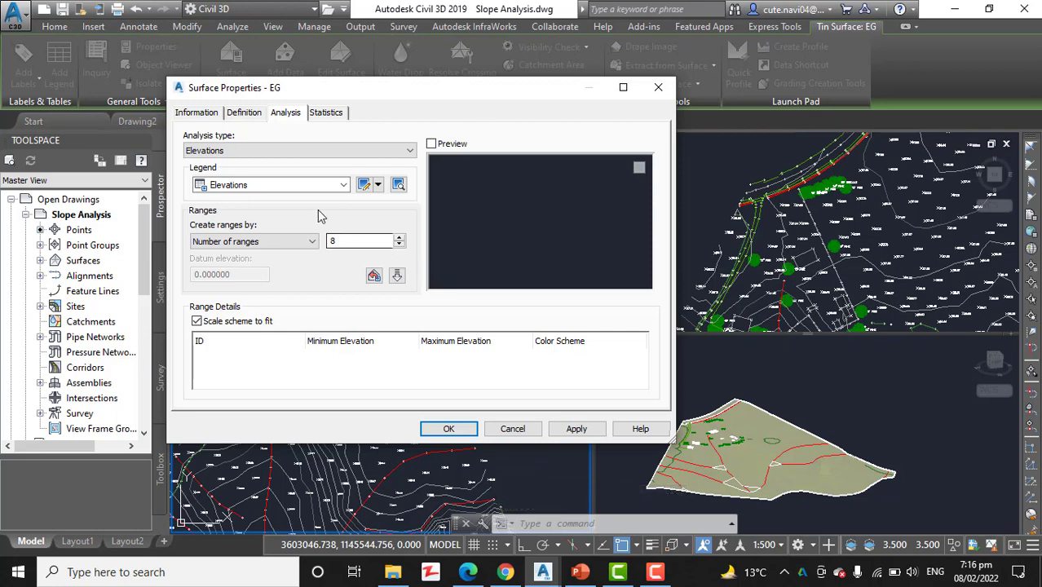
Change the EG surface style from C-Existing Contours (0.5m) to Slope Banding (3D)
left_click(195, 113)
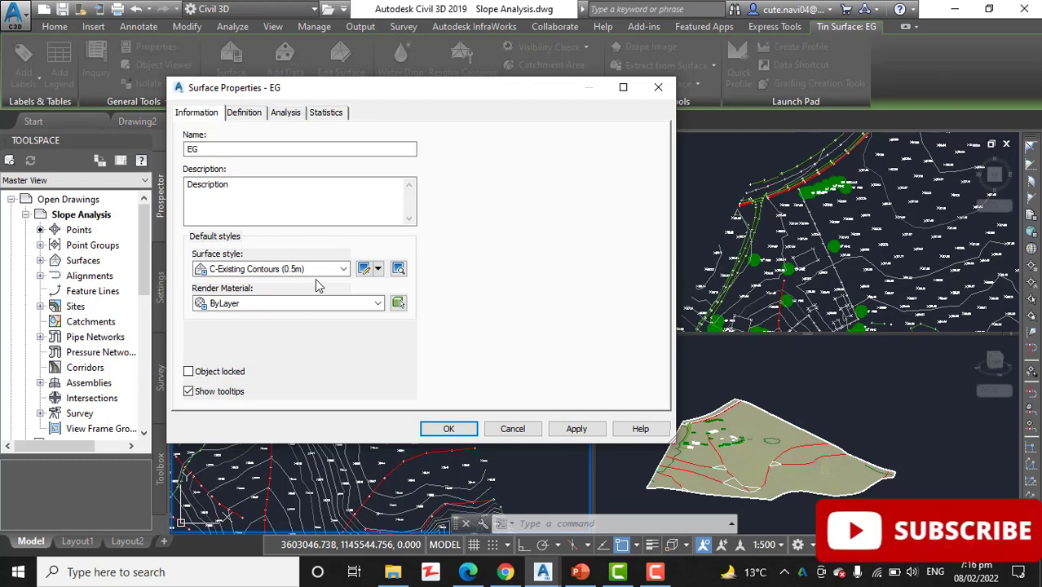
left_click(341, 269)
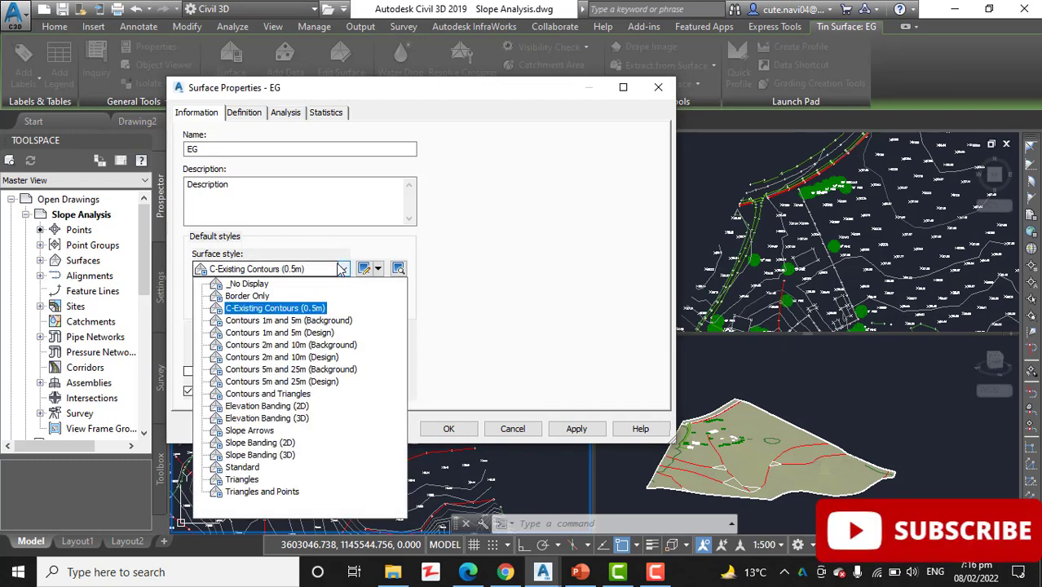
left_click(281, 455)
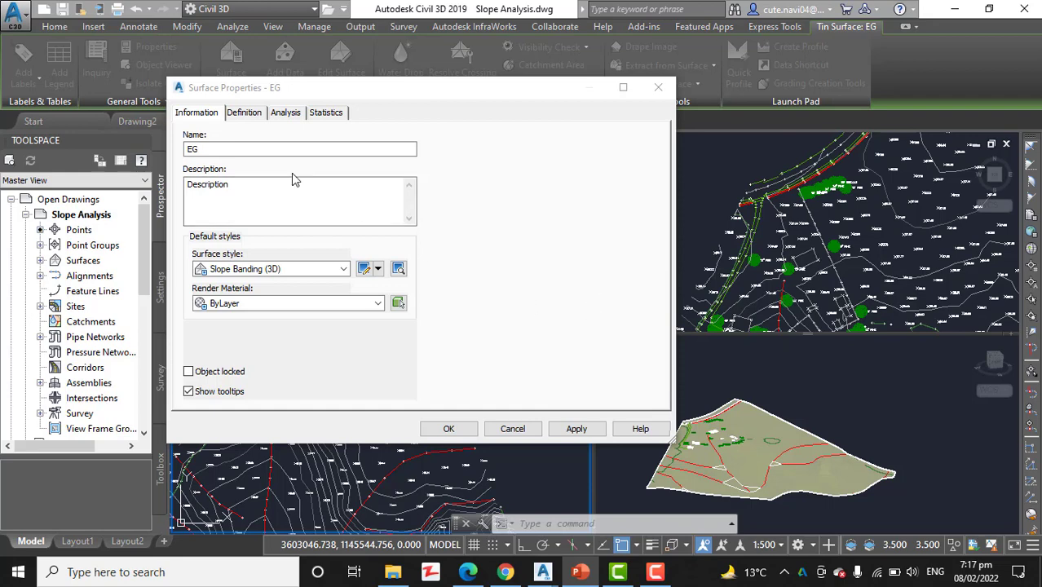
left_click(290, 112)
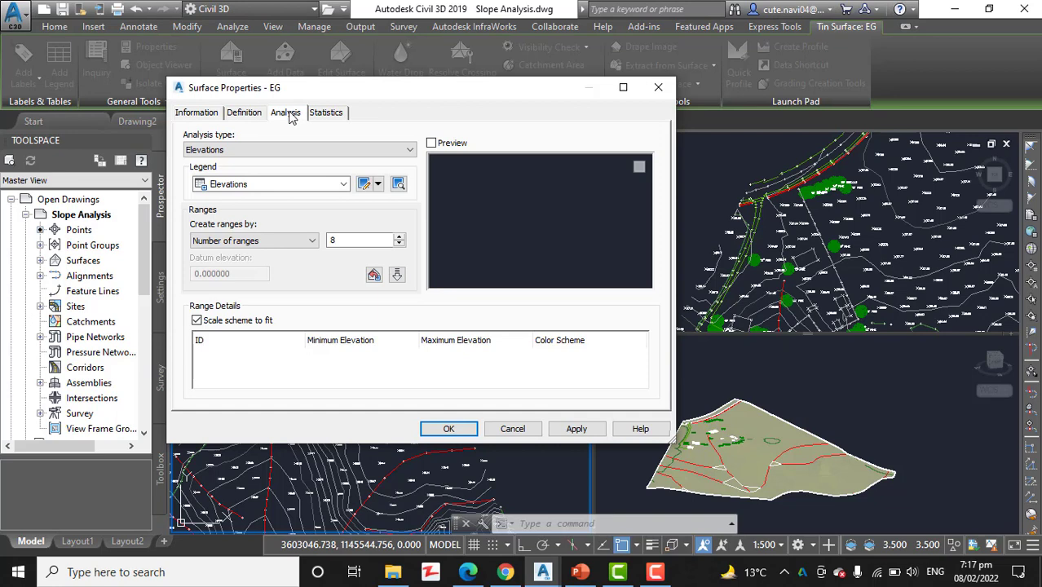
Run a Slopes analysis on EG with 8 Reds-scheme ranges and apply it
left_click(229, 152)
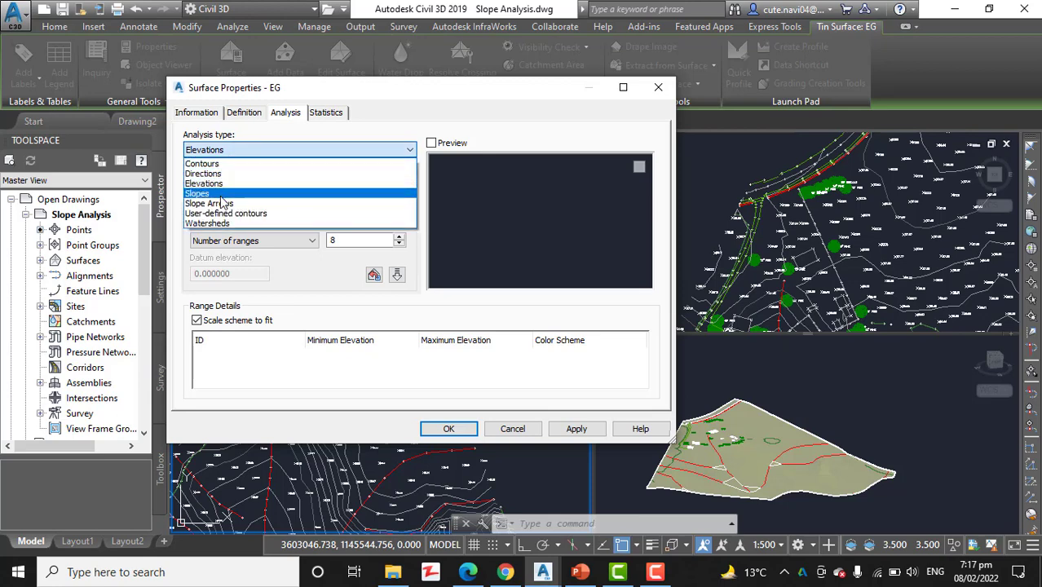
left_click(221, 194)
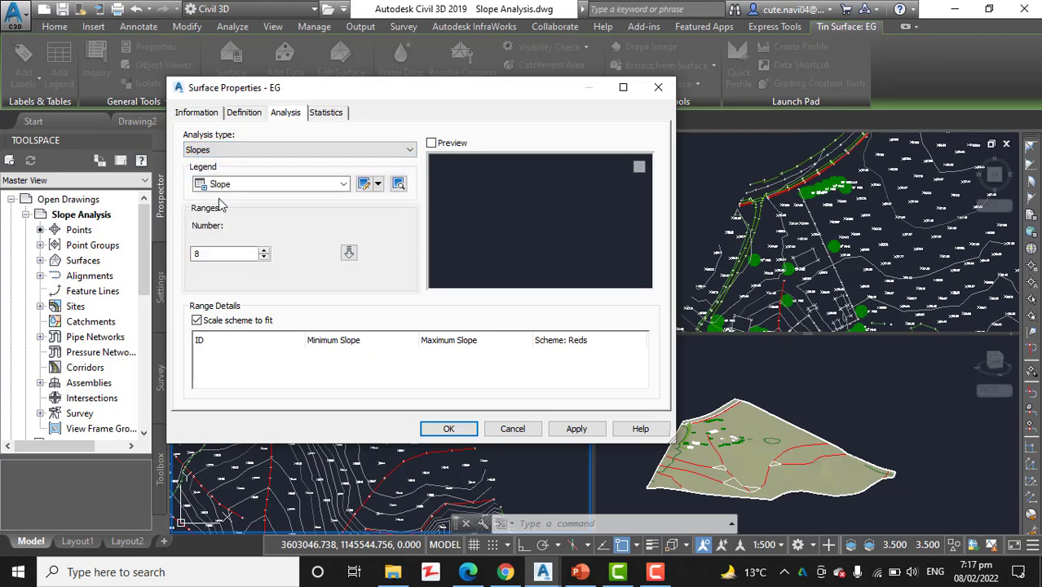
left_click(348, 255)
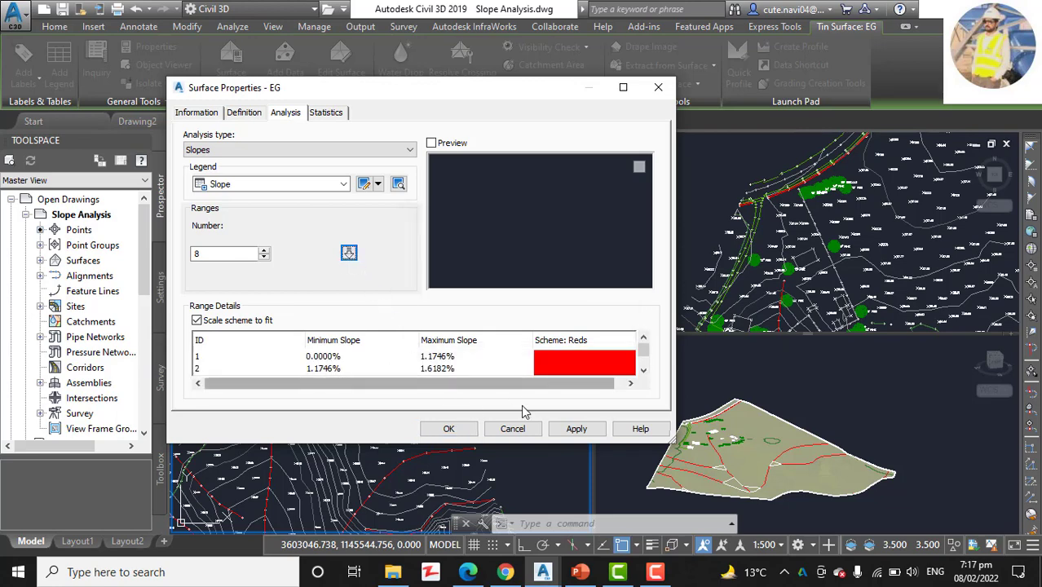
left_click(448, 429)
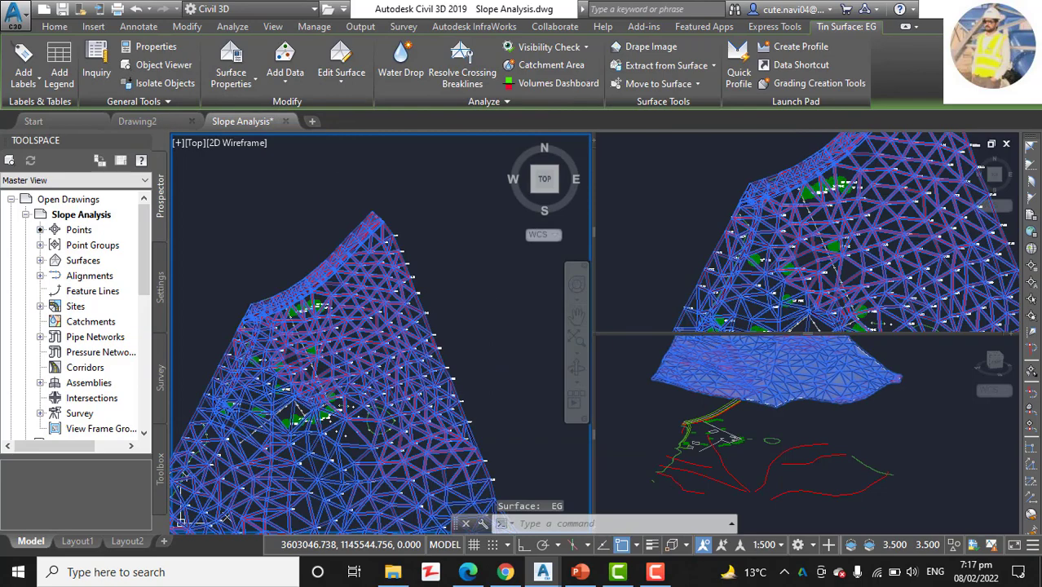
Deselect the surface and zoom the 3D Conceptual viewport onto the red slope banding
key("Escape")
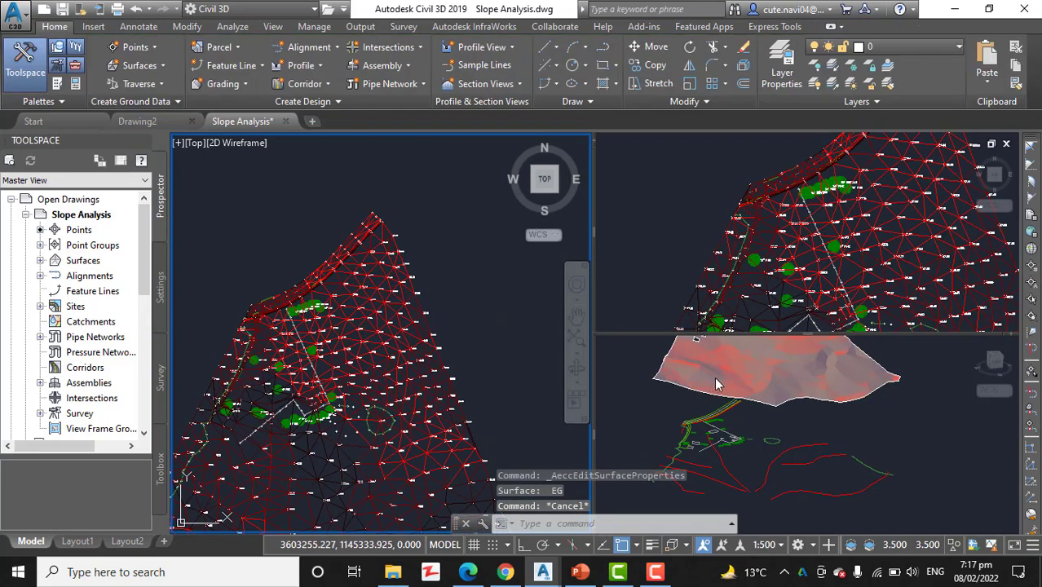
left_click(619, 399)
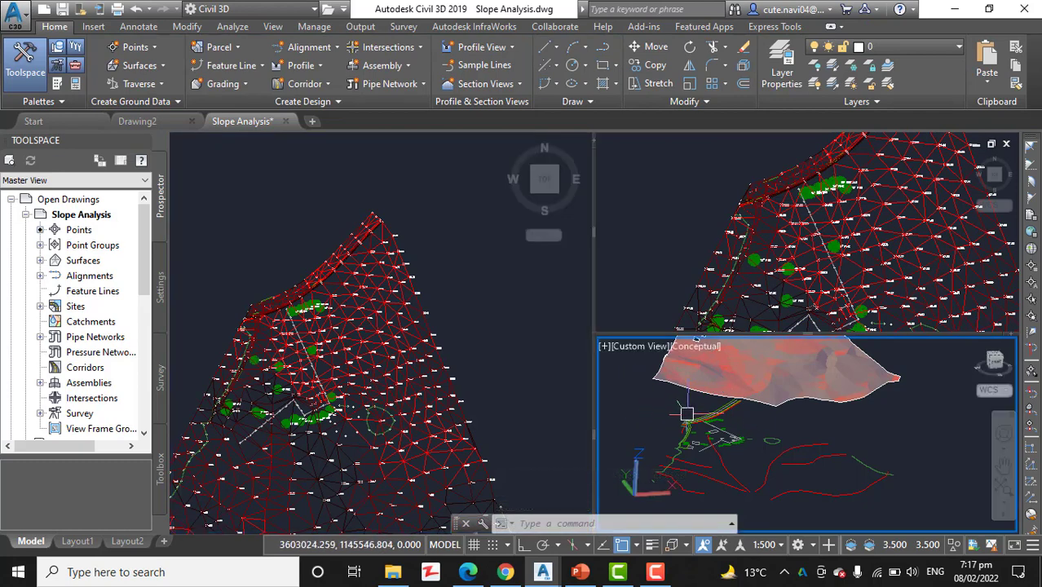
mouse_move(768, 420)
middle_mouse_down()
mouse_move(781, 400)
mouse_move(772, 429)
middle_mouse_up()
scroll(772, 429, "down", 2)
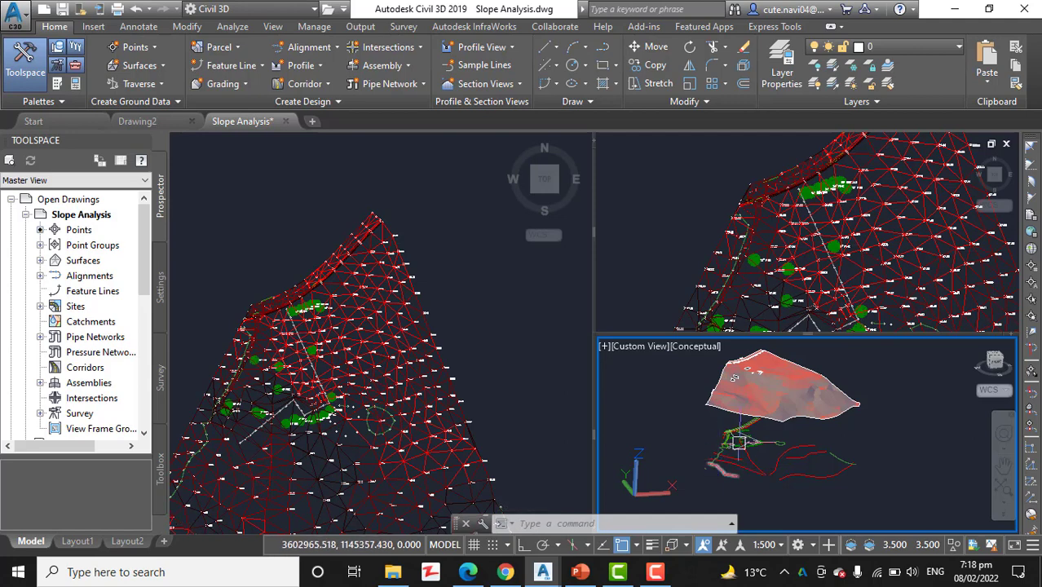
scroll(717, 459, "up", 5)
middle_click_drag(717, 459, 765, 393)
key("Escape")
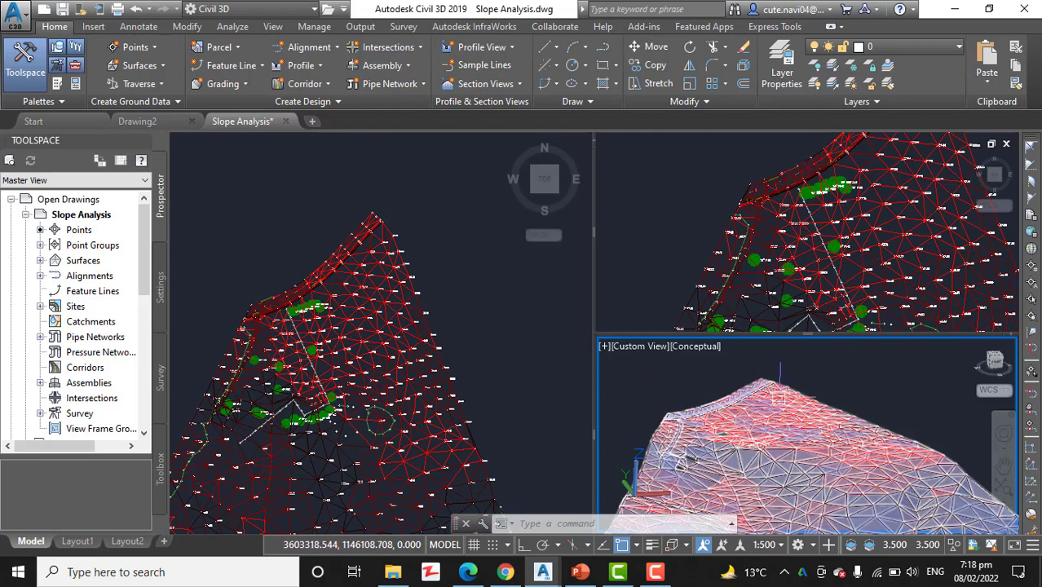
mouse_move(780, 397)
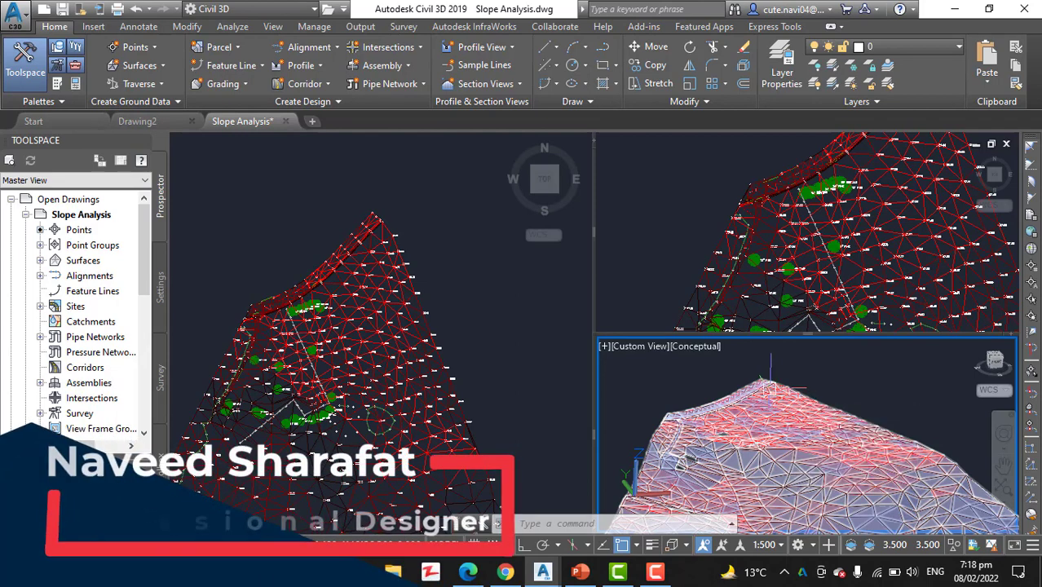
mouse_move(770, 389)
middle_mouse_down("shift")
mouse_move(791, 395)
mouse_move(435, 344)
middle_mouse_up("shift")
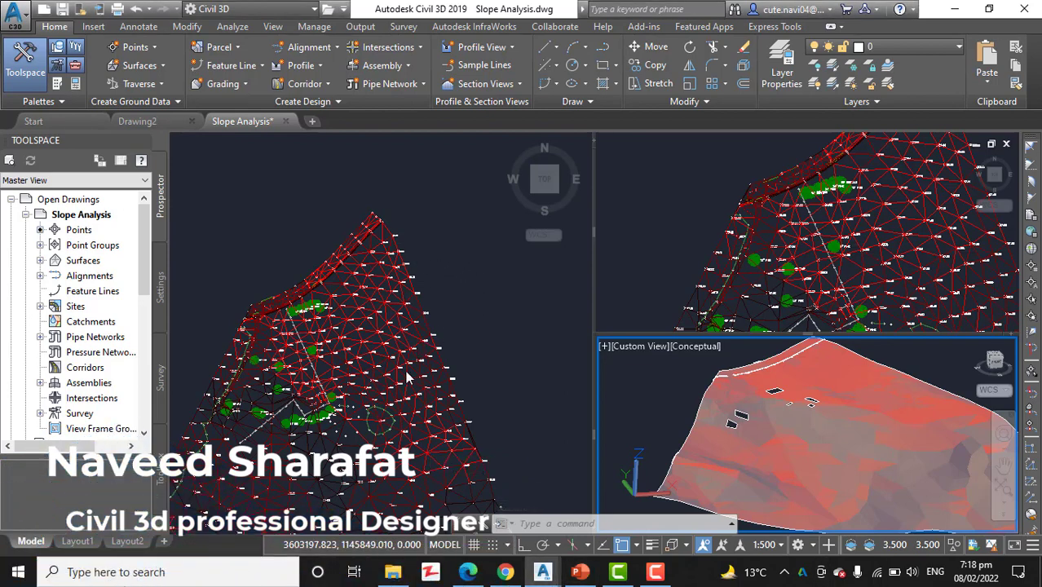
Select the EG surface in plan and change its surface style to Slope Arrows
left_click(468, 316)
left_click(460, 311)
scroll(489, 310, "up", 5)
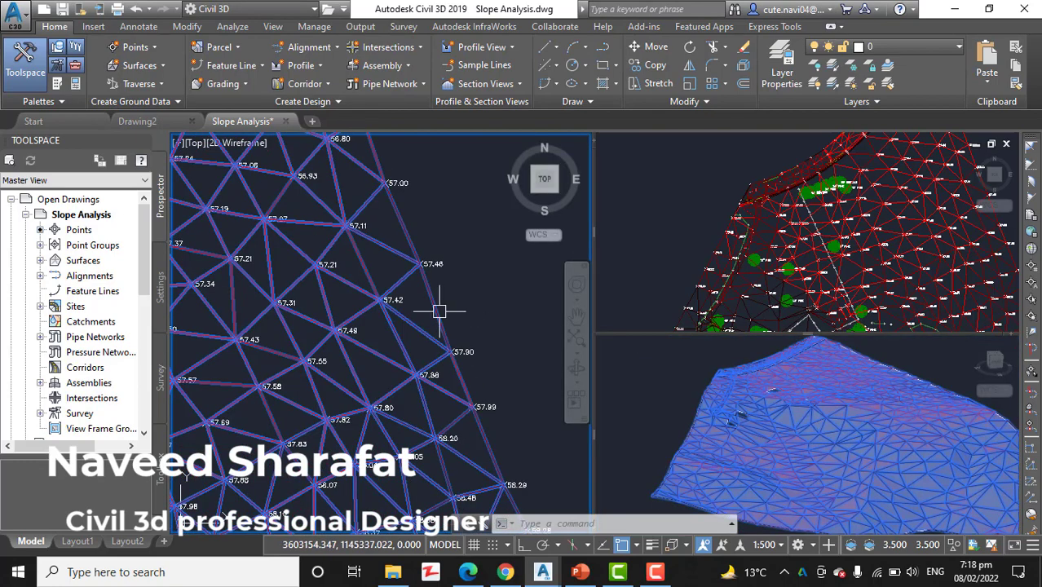
left_click(231, 64)
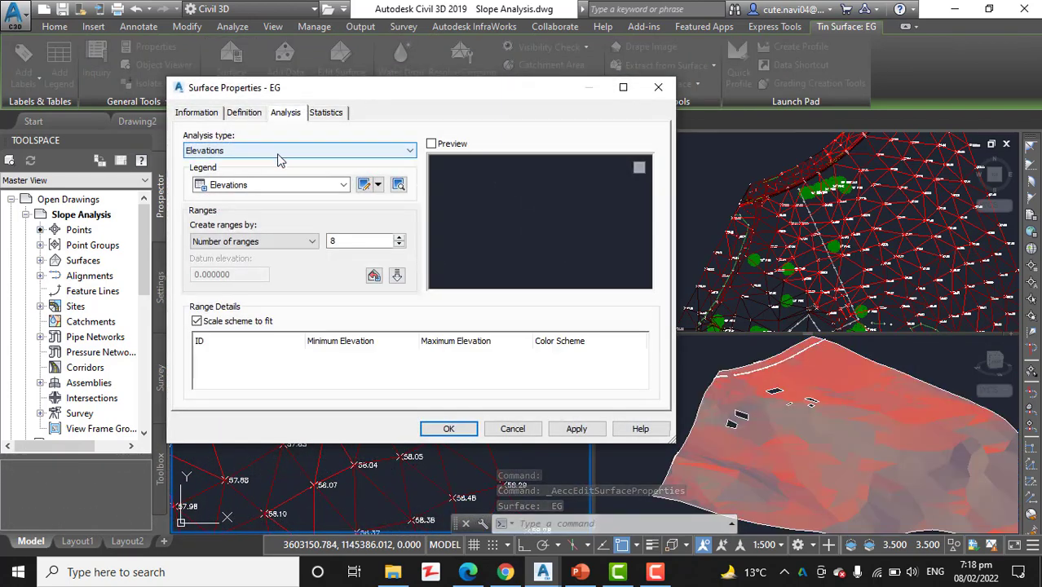
left_click(195, 113)
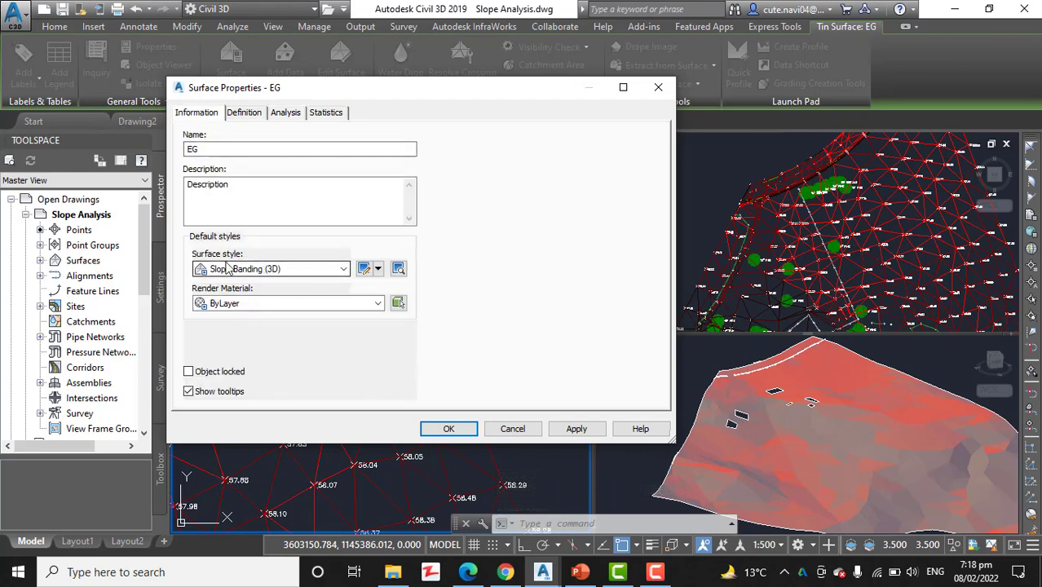
left_click(343, 269)
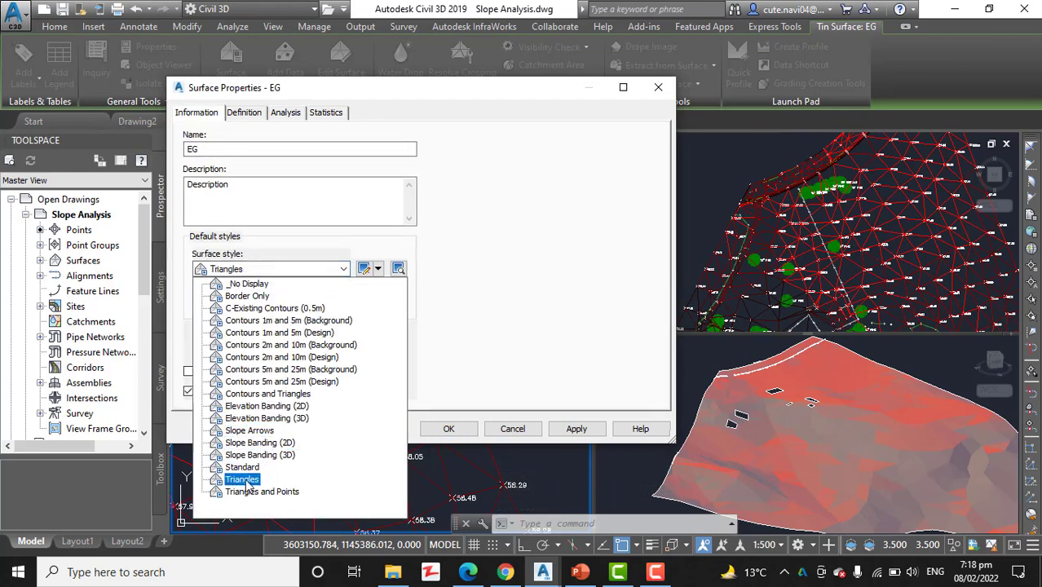
left_click(259, 430)
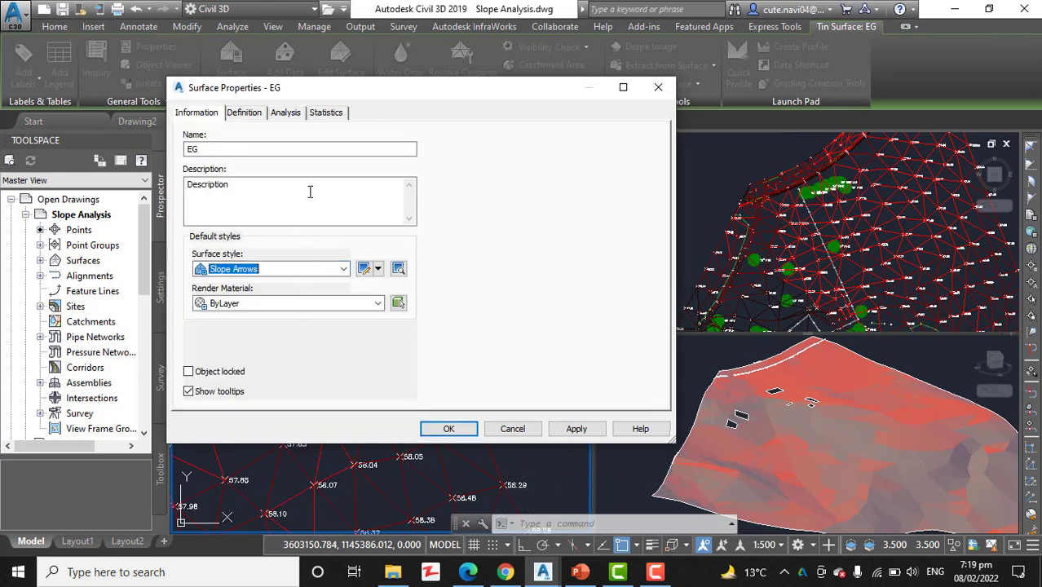
Run a Slope Arrows analysis with 8 ranges on EG and apply it
left_click(289, 114)
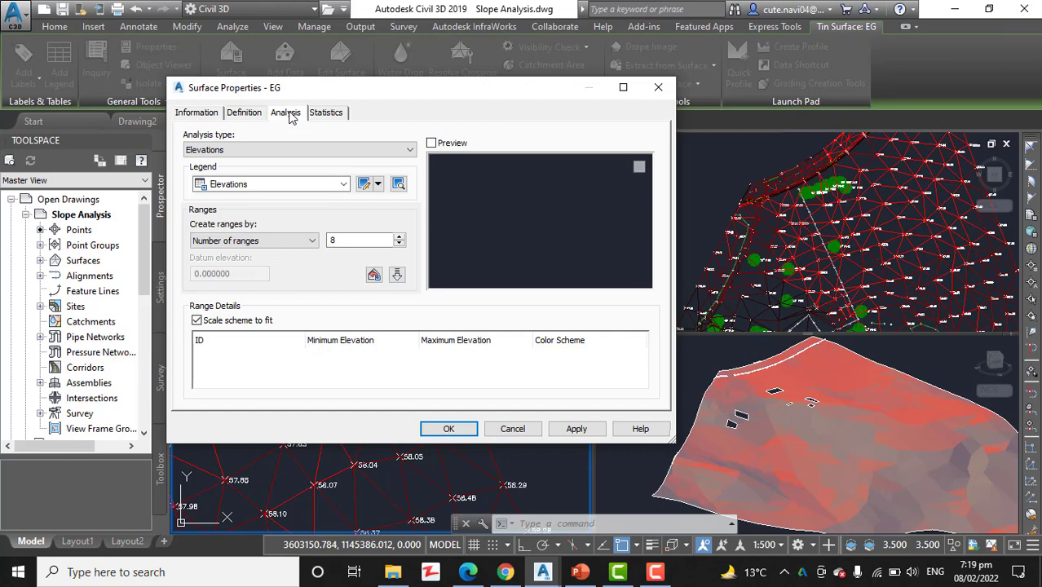
left_click(267, 150)
left_click(220, 203)
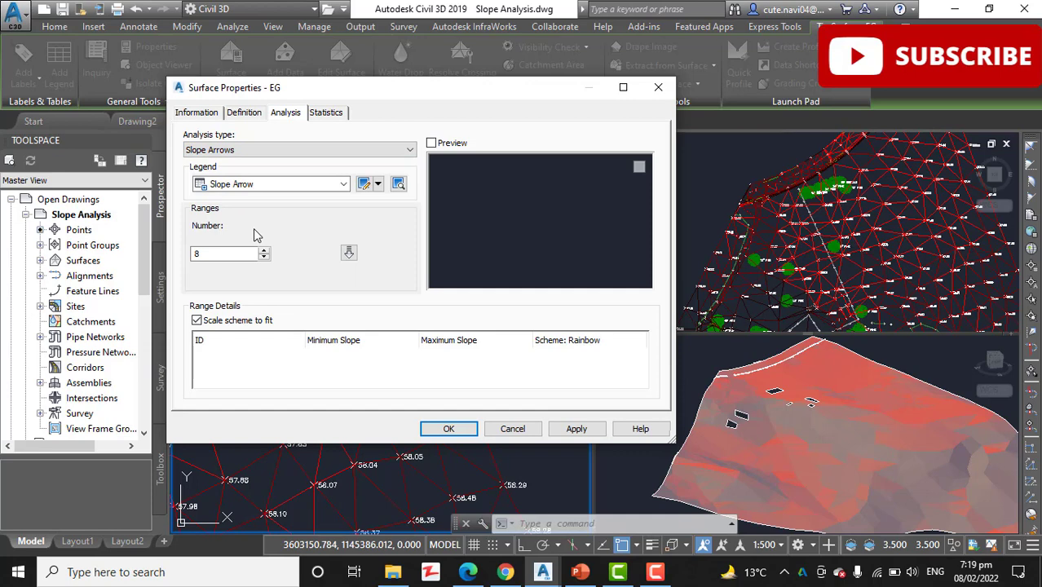
left_click(349, 253)
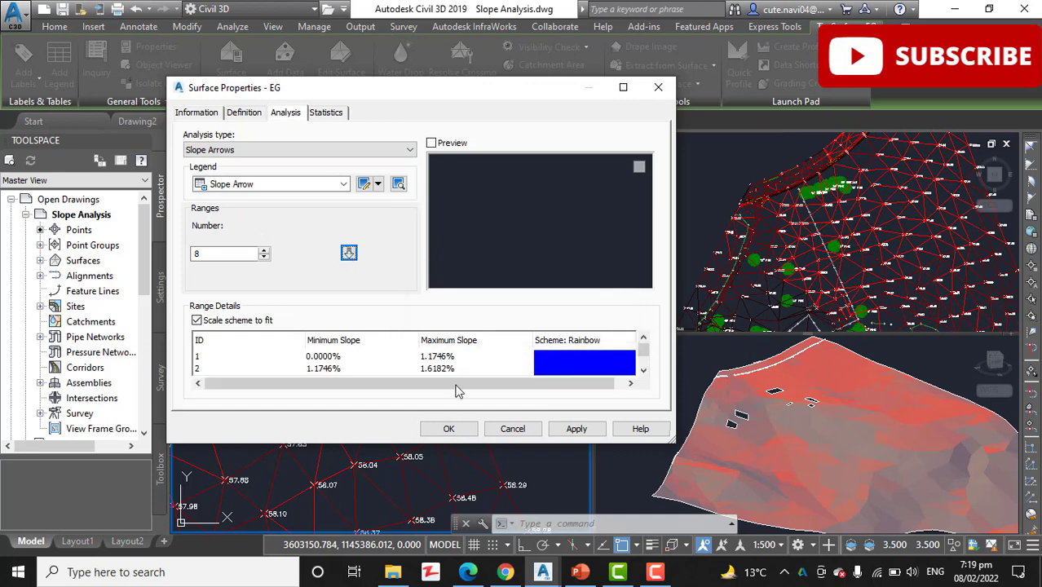
left_click(449, 432)
scroll(497, 309, "down", 5)
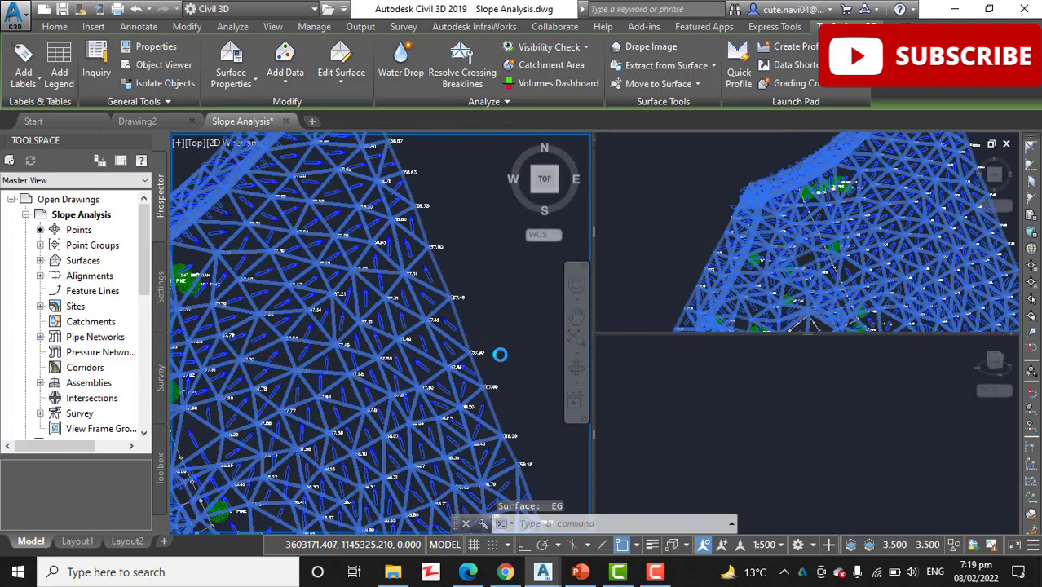
middle_click_drag(456, 367, 436, 378)
scroll(470, 317, "up", 2)
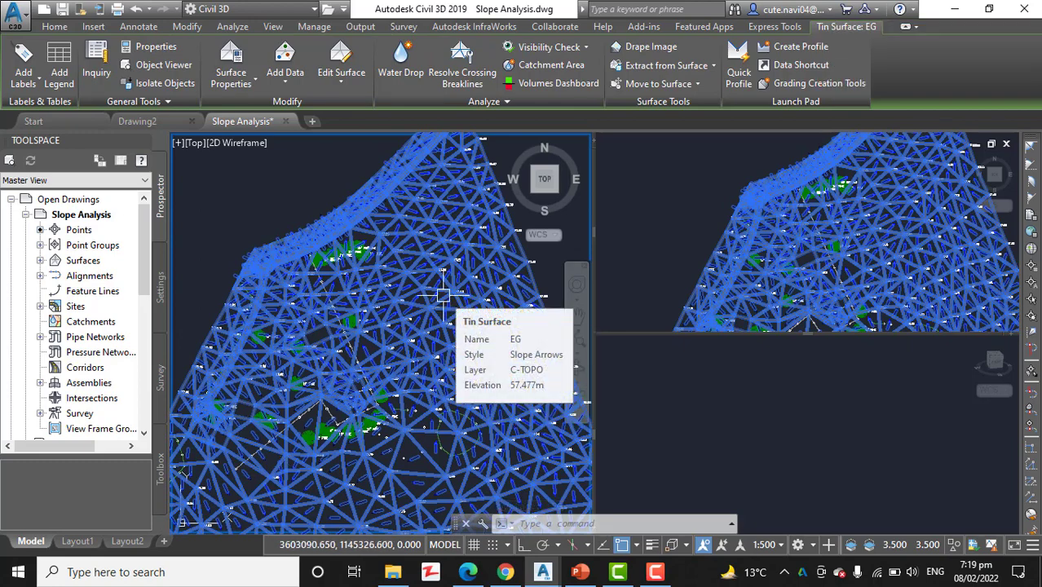
key("Escape")
middle_click_drag(444, 342, 442, 330)
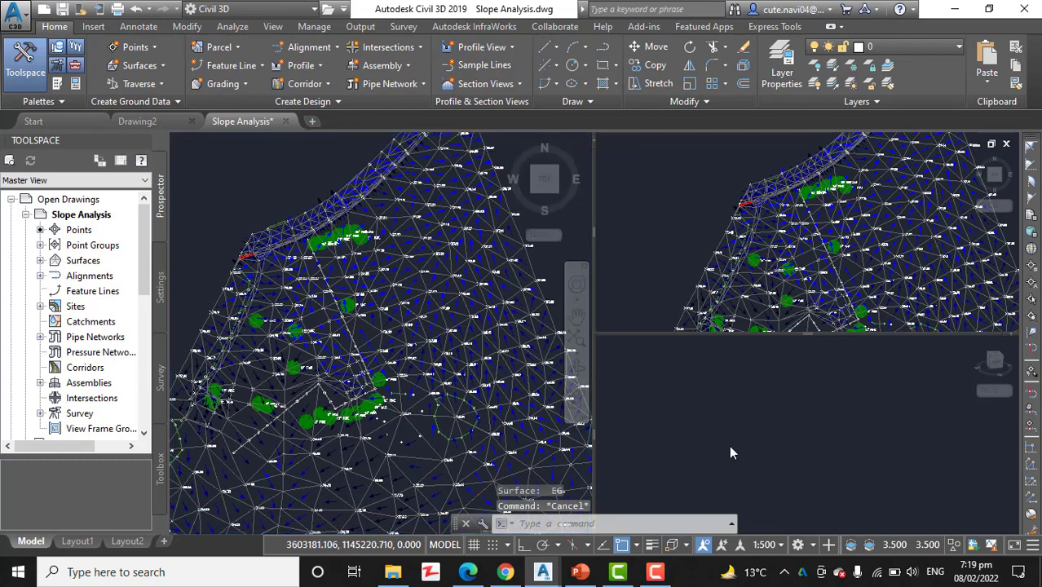
left_click(682, 414)
middle_click_drag(717, 457, 795, 404)
left_click(247, 182)
middle_click_drag(260, 190, 302, 232)
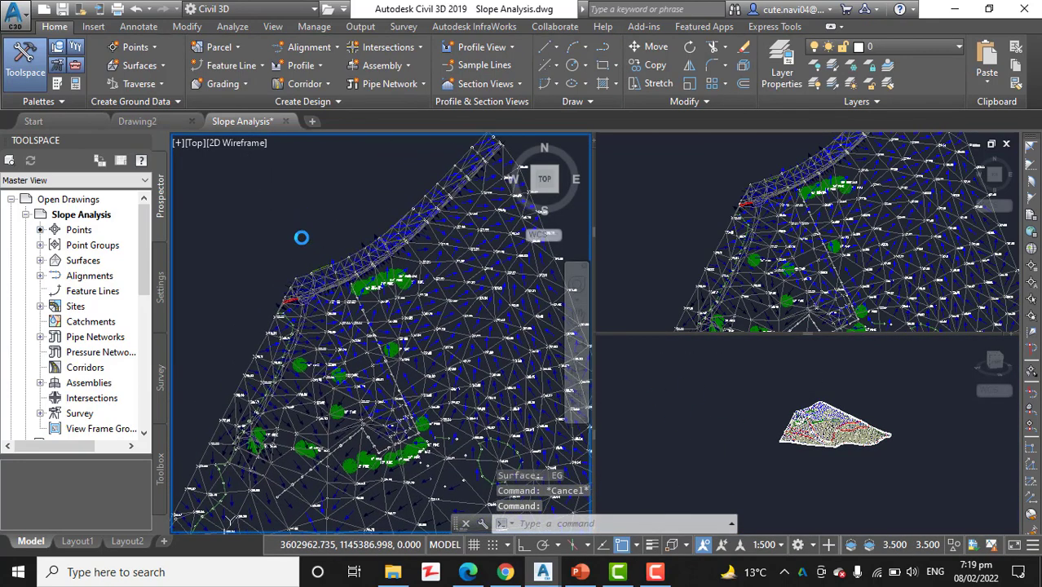
middle_click_drag(359, 313, 316, 251)
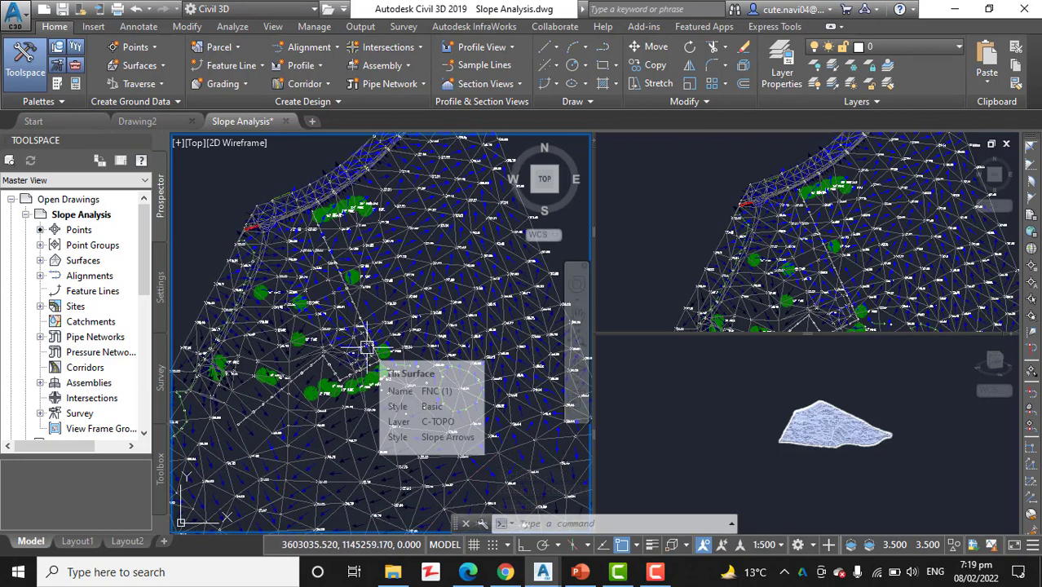
middle_click_drag(366, 326, 366, 277)
scroll(359, 403, "up", 5)
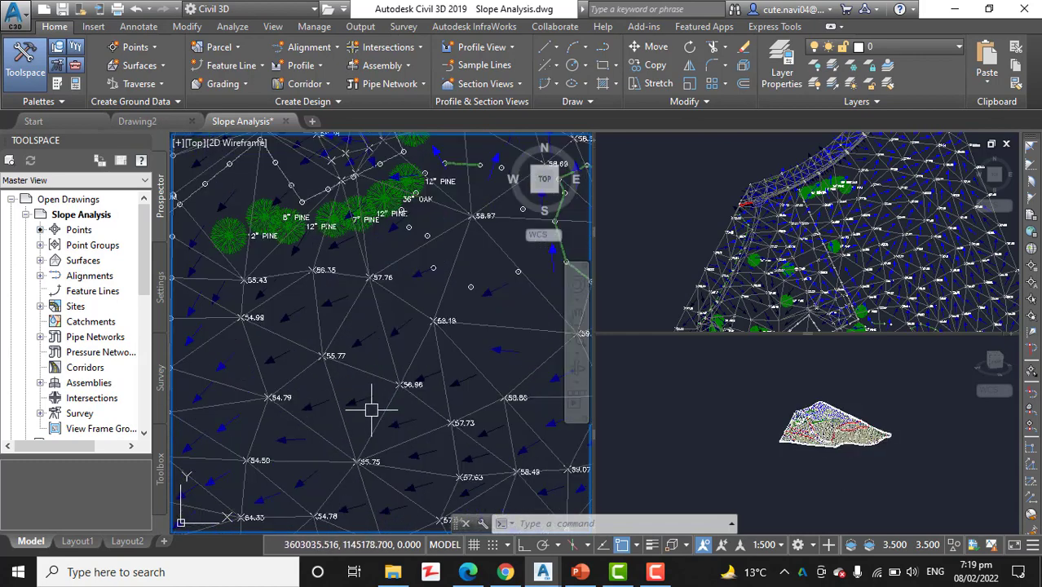
scroll(367, 405, "down", 3)
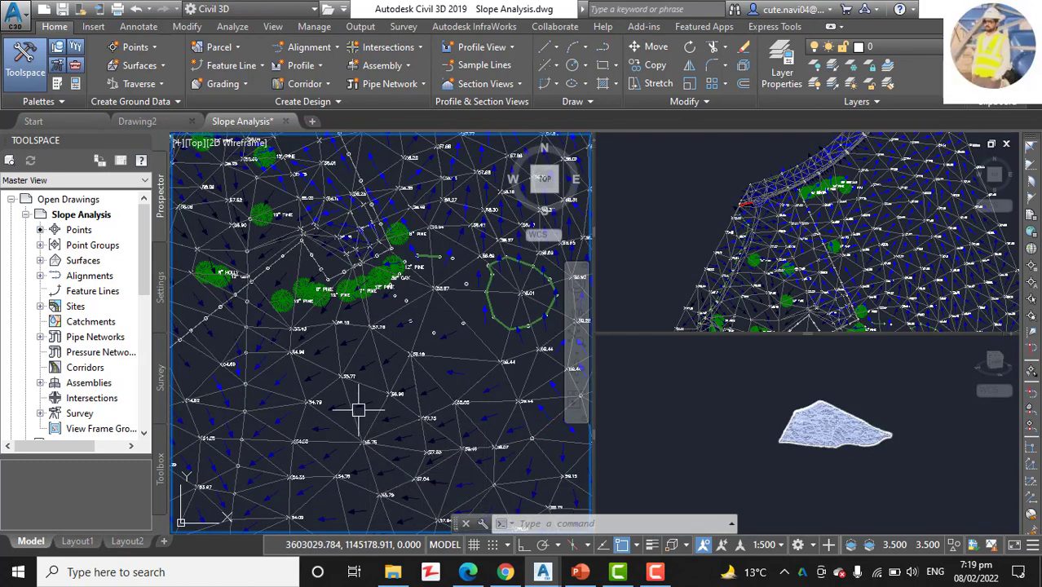
mouse_move(370, 416)
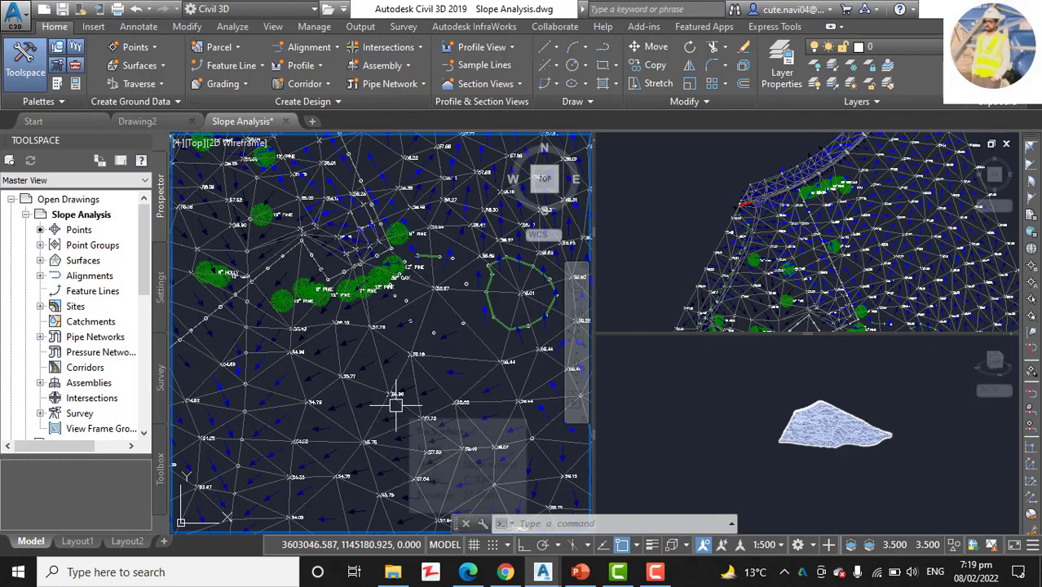
mouse_move(396, 405)
middle_mouse_down()
mouse_move(365, 407)
mouse_move(395, 310)
middle_mouse_up()
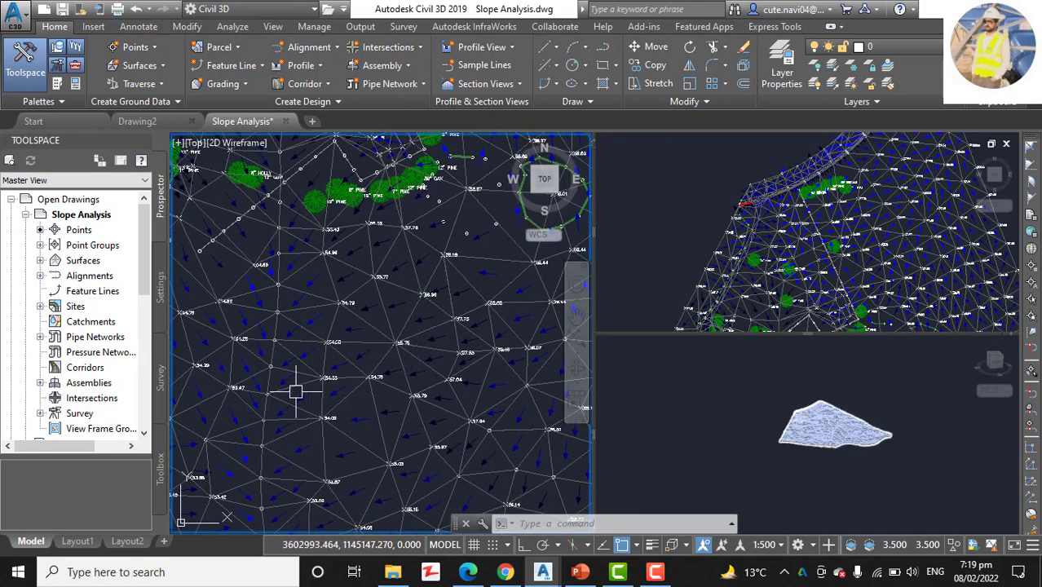
mouse_move(336, 392)
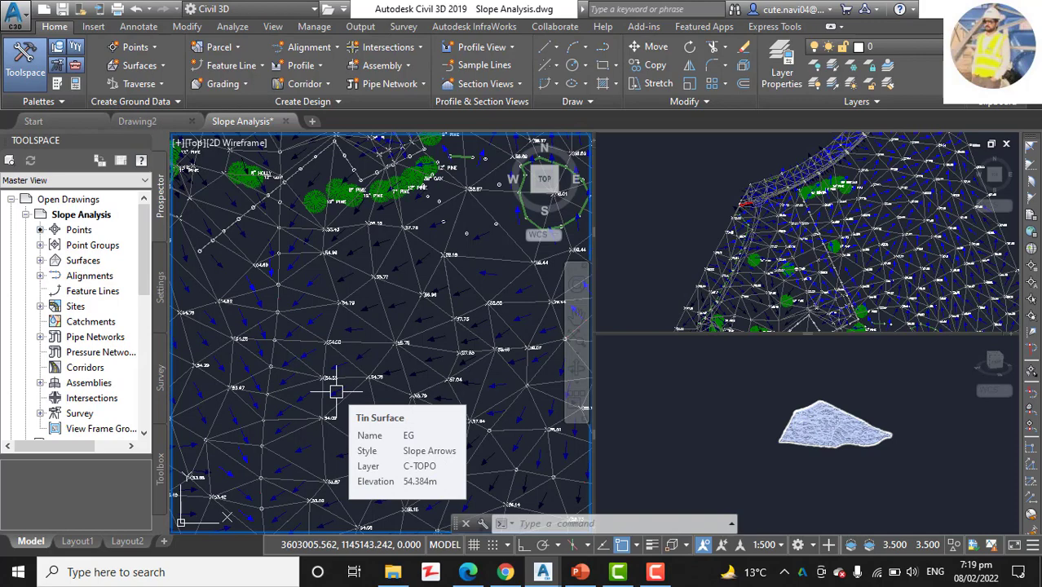
mouse_move(336, 393)
middle_mouse_down()
mouse_move(384, 443)
mouse_move(414, 414)
mouse_move(396, 395)
mouse_move(372, 419)
middle_mouse_up()
scroll(418, 388, "up", 2)
scroll(418, 388, "down", 4)
scroll(441, 418, "up", 3)
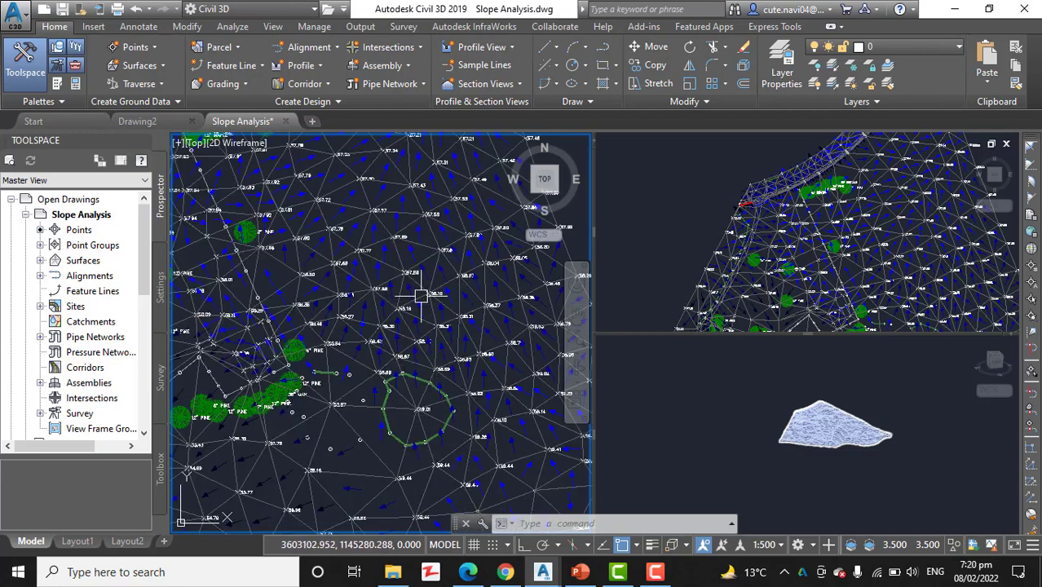
middle_click_drag(418, 295, 384, 295)
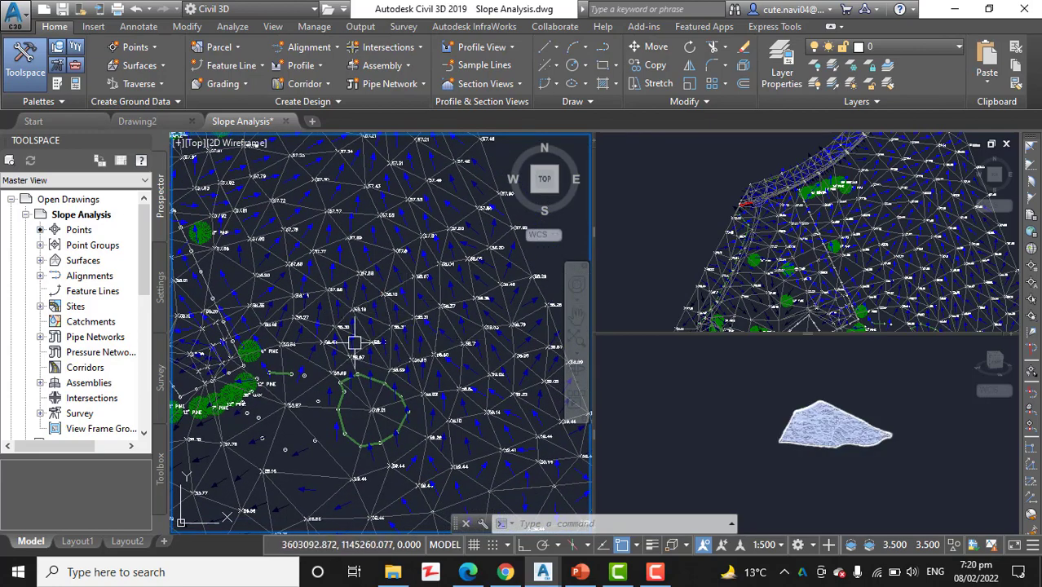
scroll(355, 342, "down", 3)
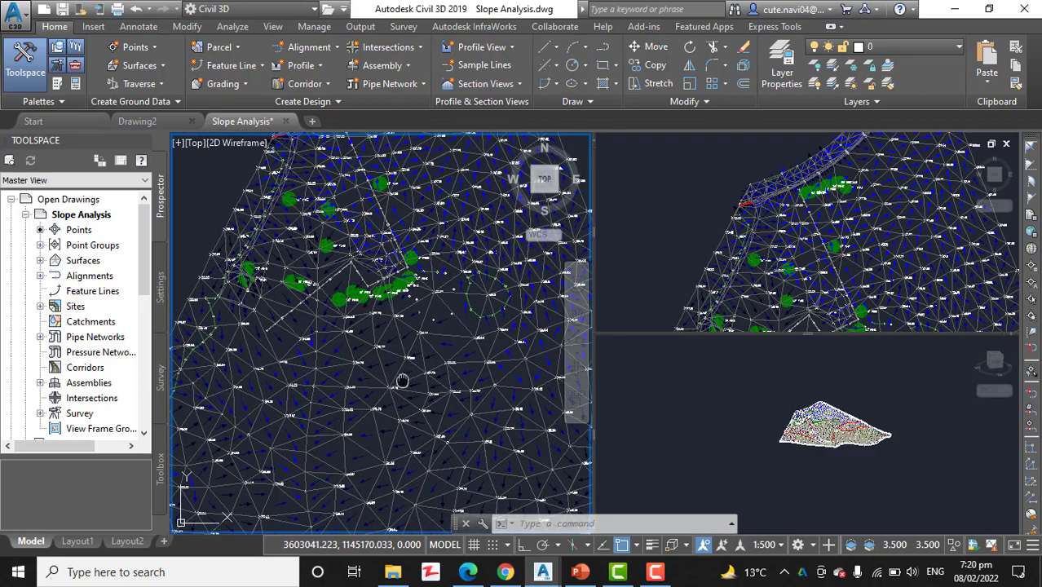
middle_click_drag(395, 367, 370, 286)
mouse_move(369, 286)
scroll(369, 286, "down", 2)
mouse_move(370, 286)
middle_mouse_down()
mouse_move(371, 275)
mouse_move(384, 496)
mouse_move(359, 301)
middle_mouse_up()
middle_click_drag(363, 342, 304, 289)
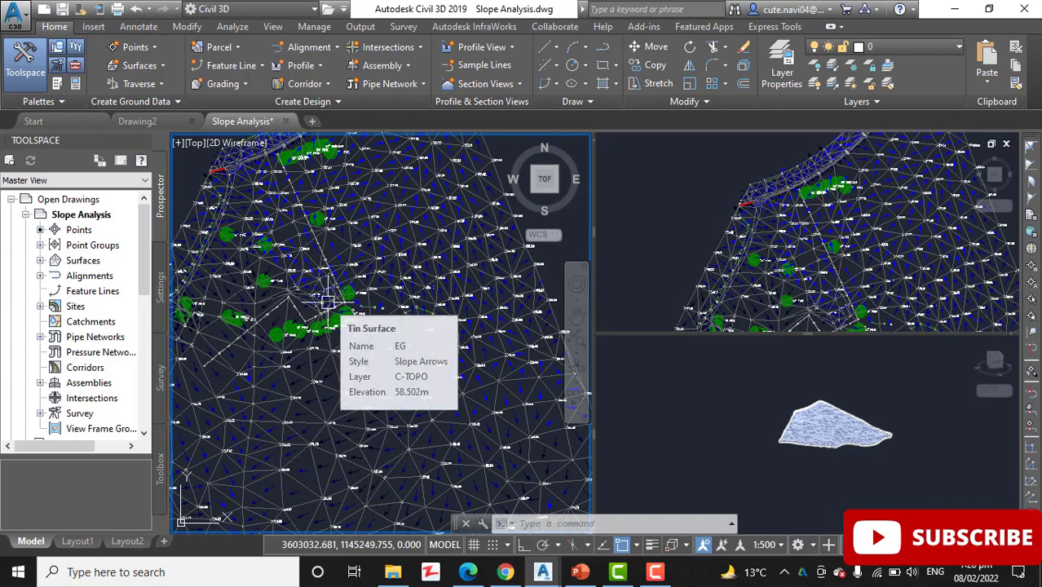
mouse_move(348, 360)
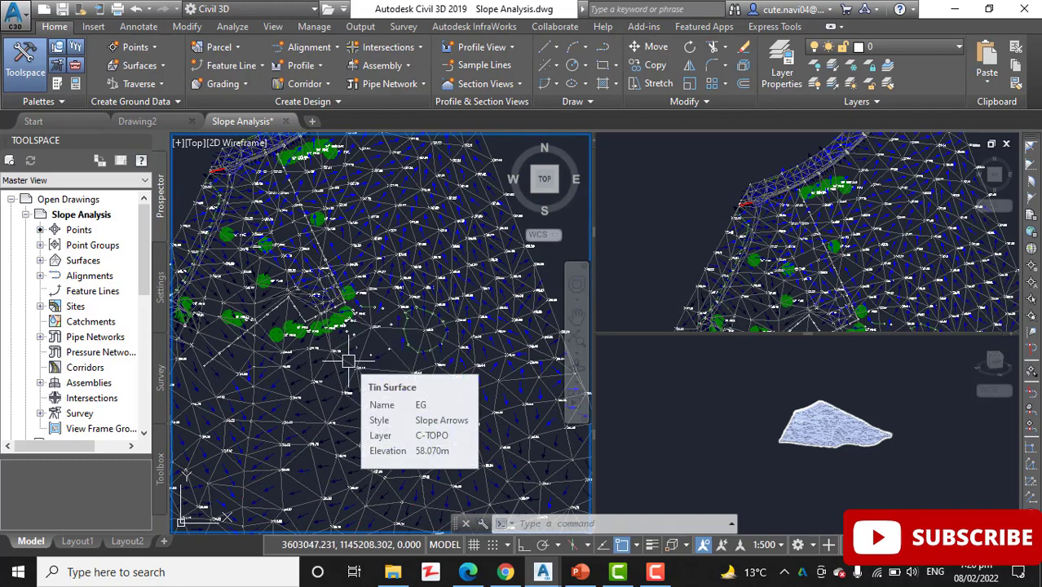
middle_click_drag(341, 291, 410, 335)
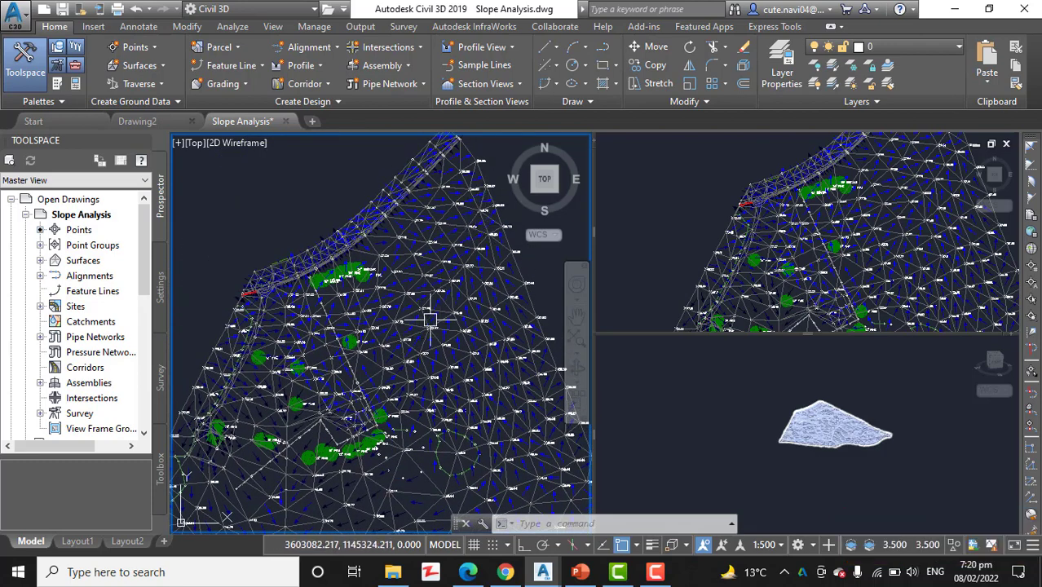
mouse_move(420, 324)
scroll(420, 324, "up", 2)
middle_click_drag(424, 367, 393, 326)
scroll(430, 367, "up", 2)
middle_click_drag(430, 367, 462, 284)
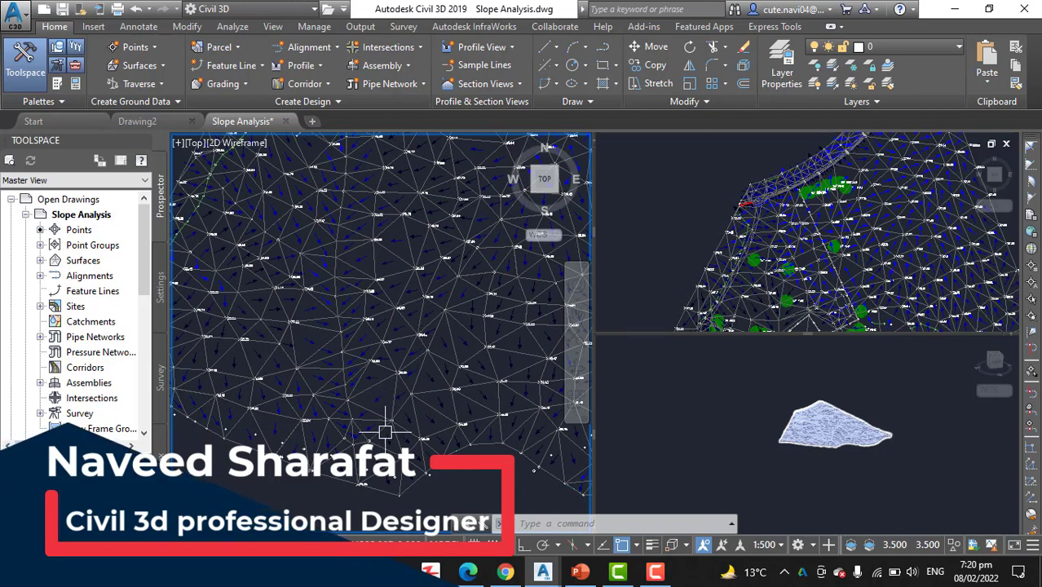
mouse_move(386, 432)
scroll(379, 413, "down", 4)
middle_click_drag(379, 413, 356, 426)
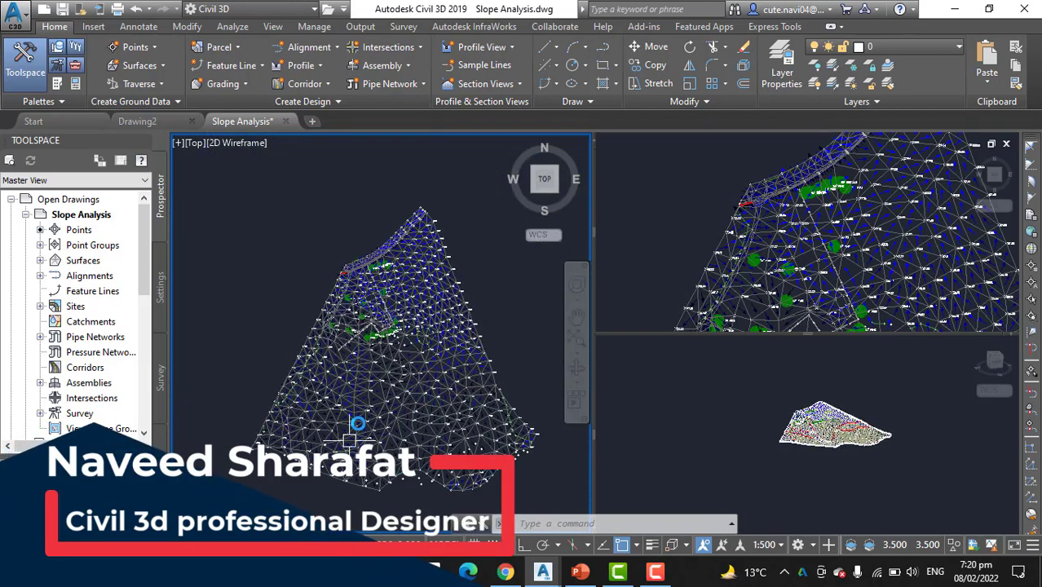
scroll(408, 316, "up", 4)
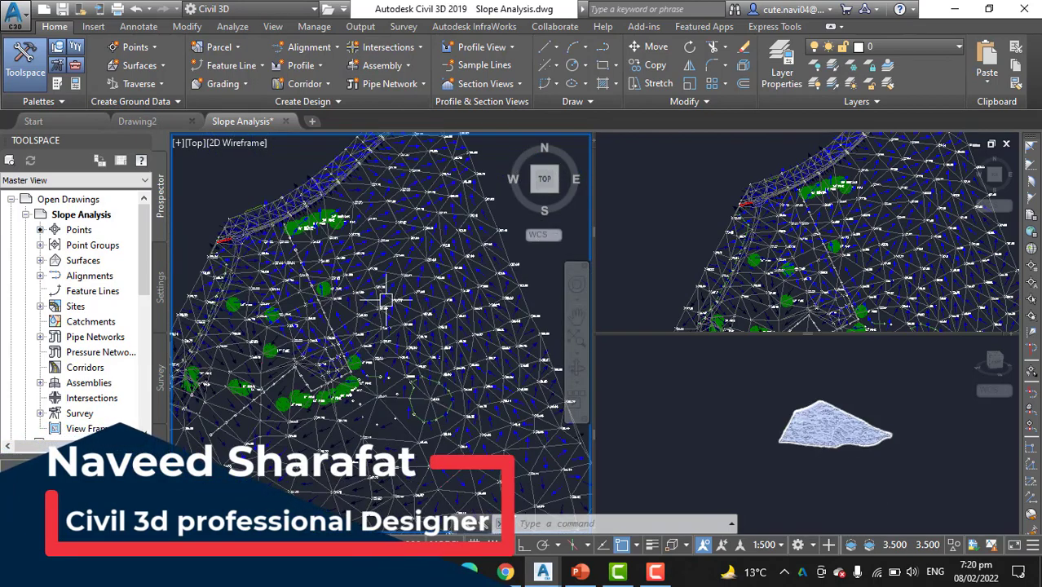
middle_click_drag(403, 330, 398, 399)
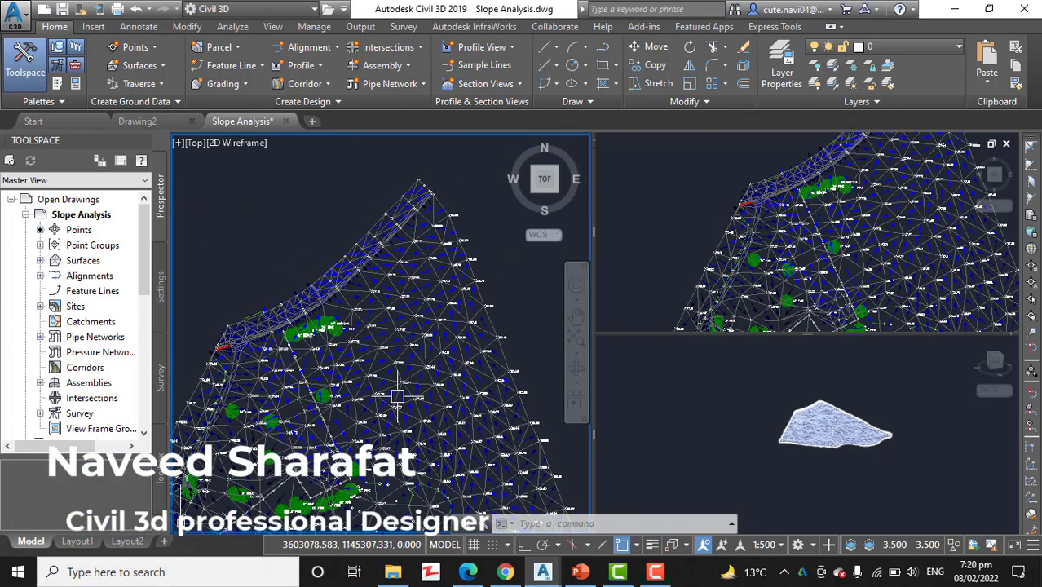
middle_click_drag(388, 287, 394, 183)
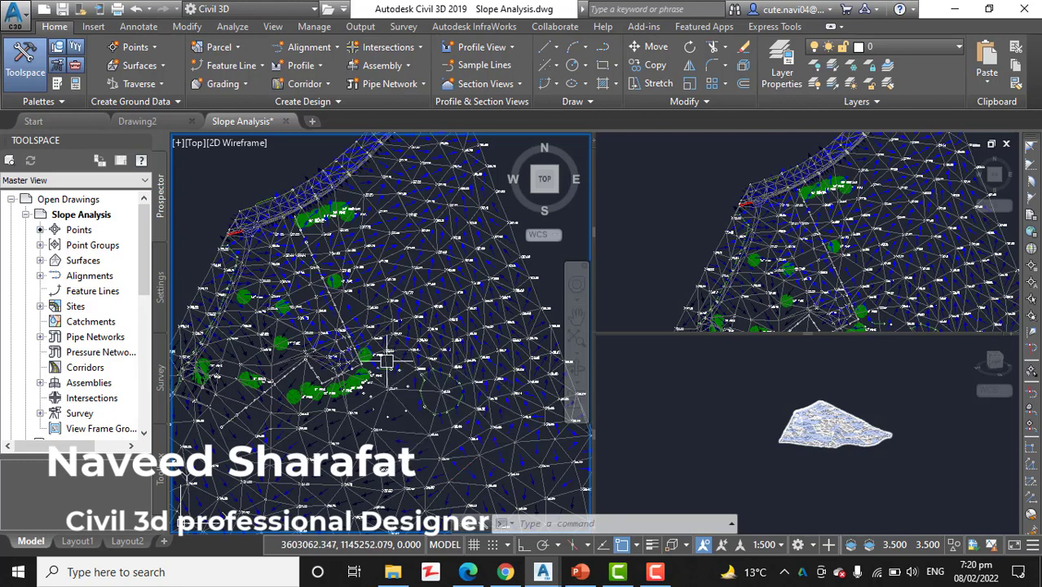
middle_click_drag(395, 359, 395, 426)
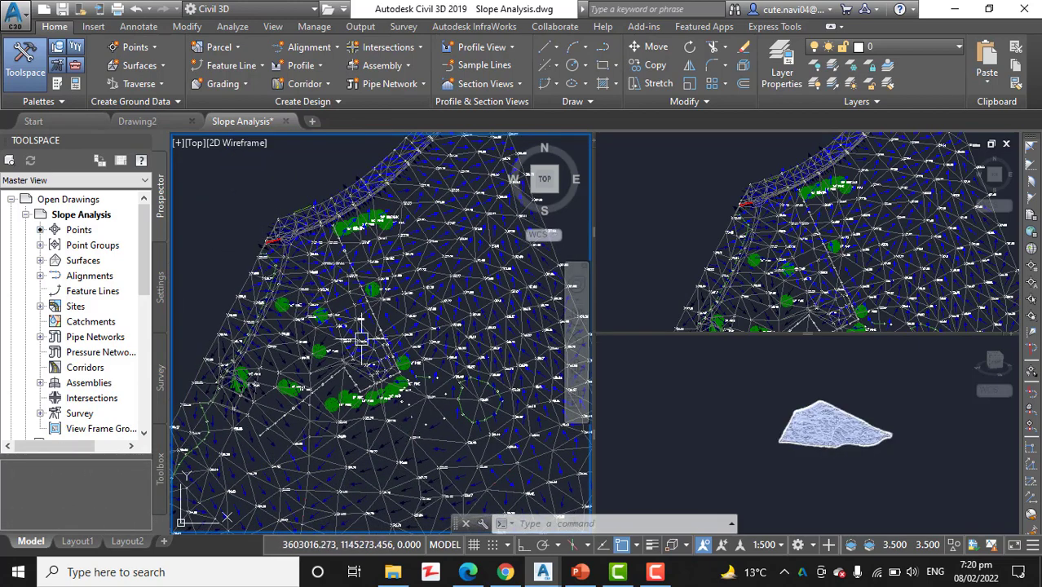
middle_click_drag(375, 310, 365, 249)
mouse_move(400, 443)
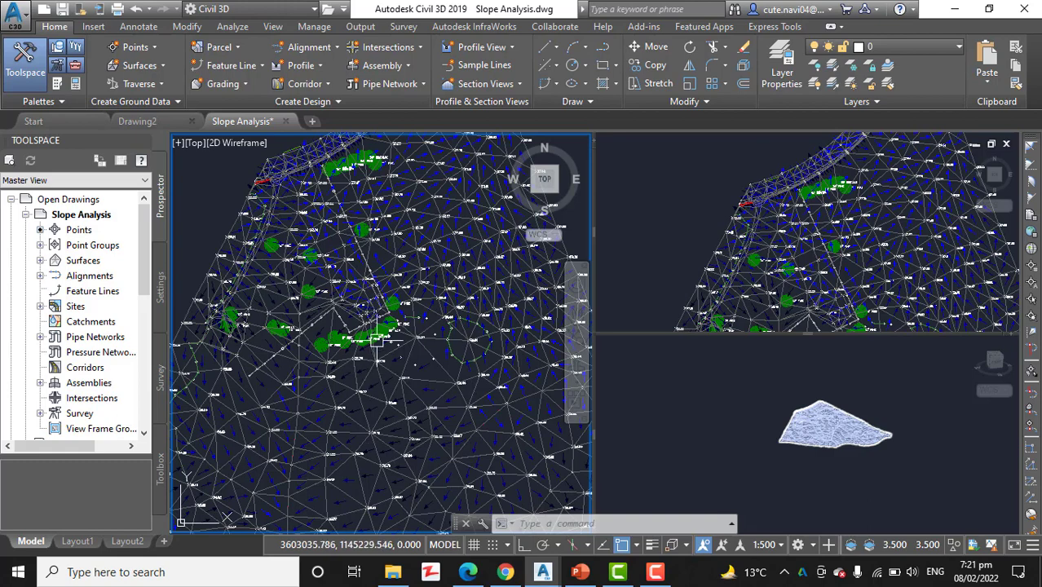
middle_click_drag(376, 339, 362, 376)
scroll(363, 376, "down", 2)
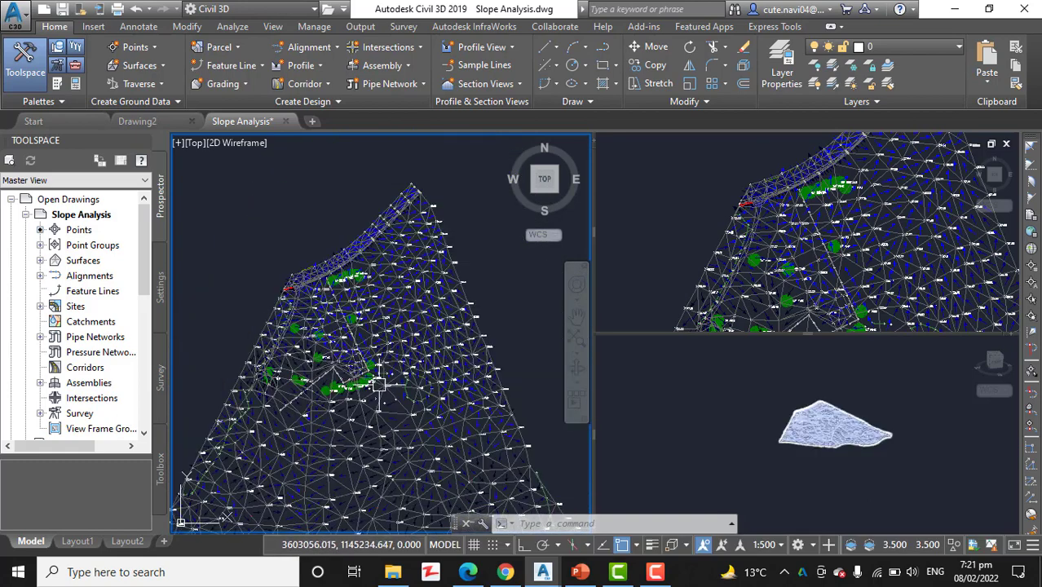
middle_click_drag(372, 315, 379, 284)
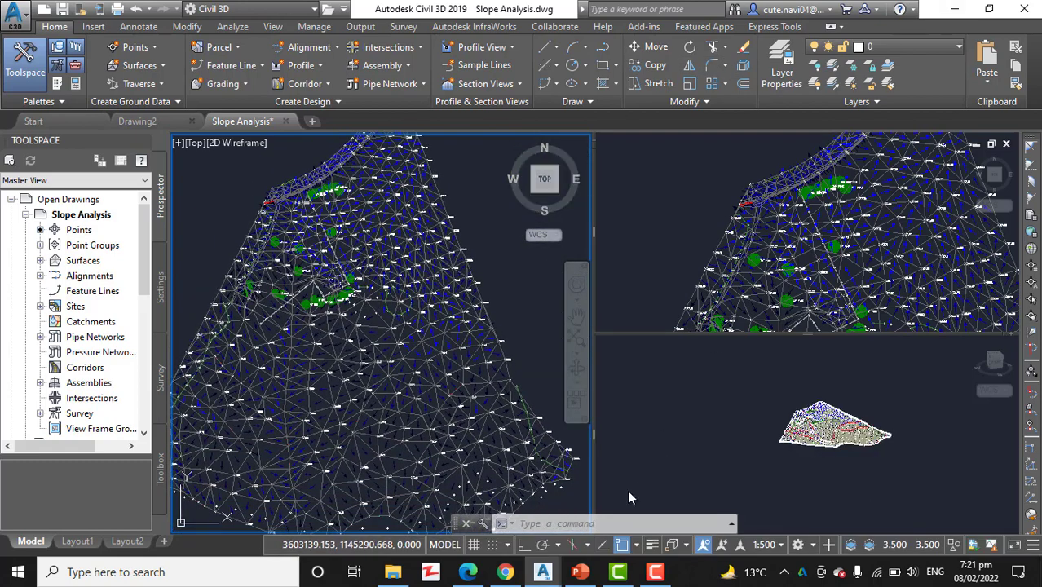
Return to Chrome and show the CivilGuru04 YouTube channel home page
key("alt+Tab")
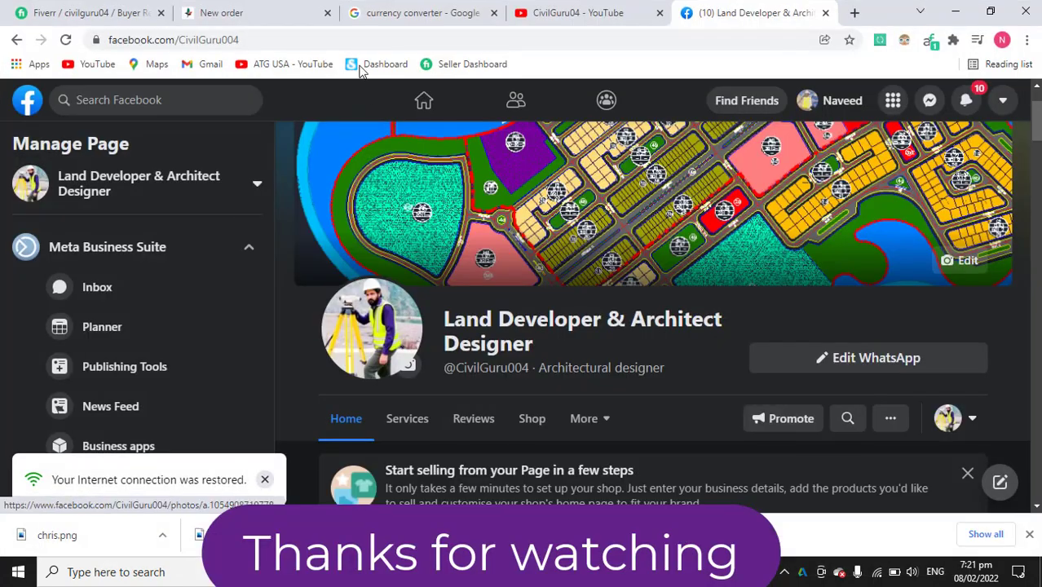
left_click(563, 8)
scroll(456, 279, "up", 5)
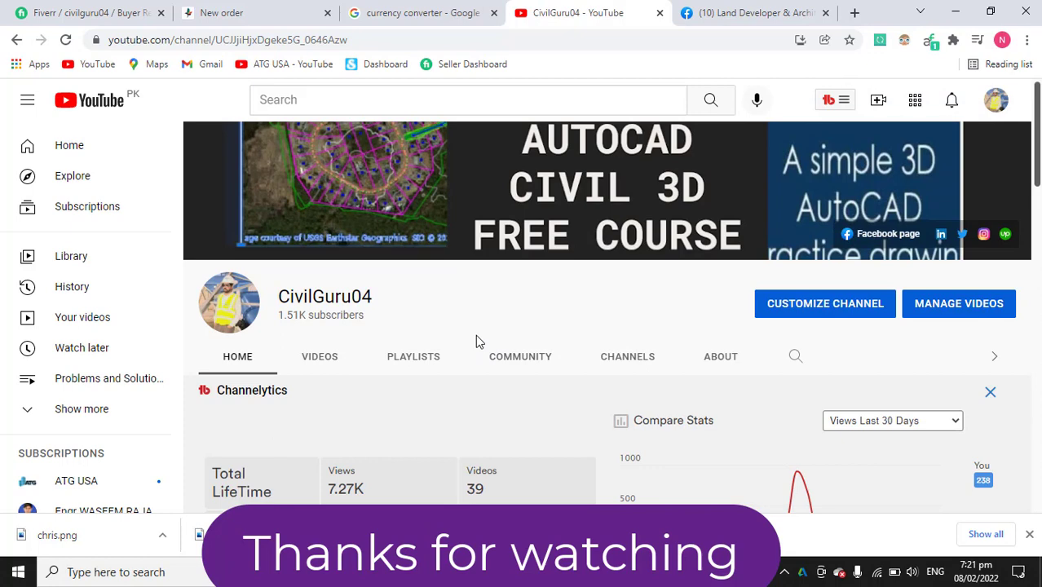